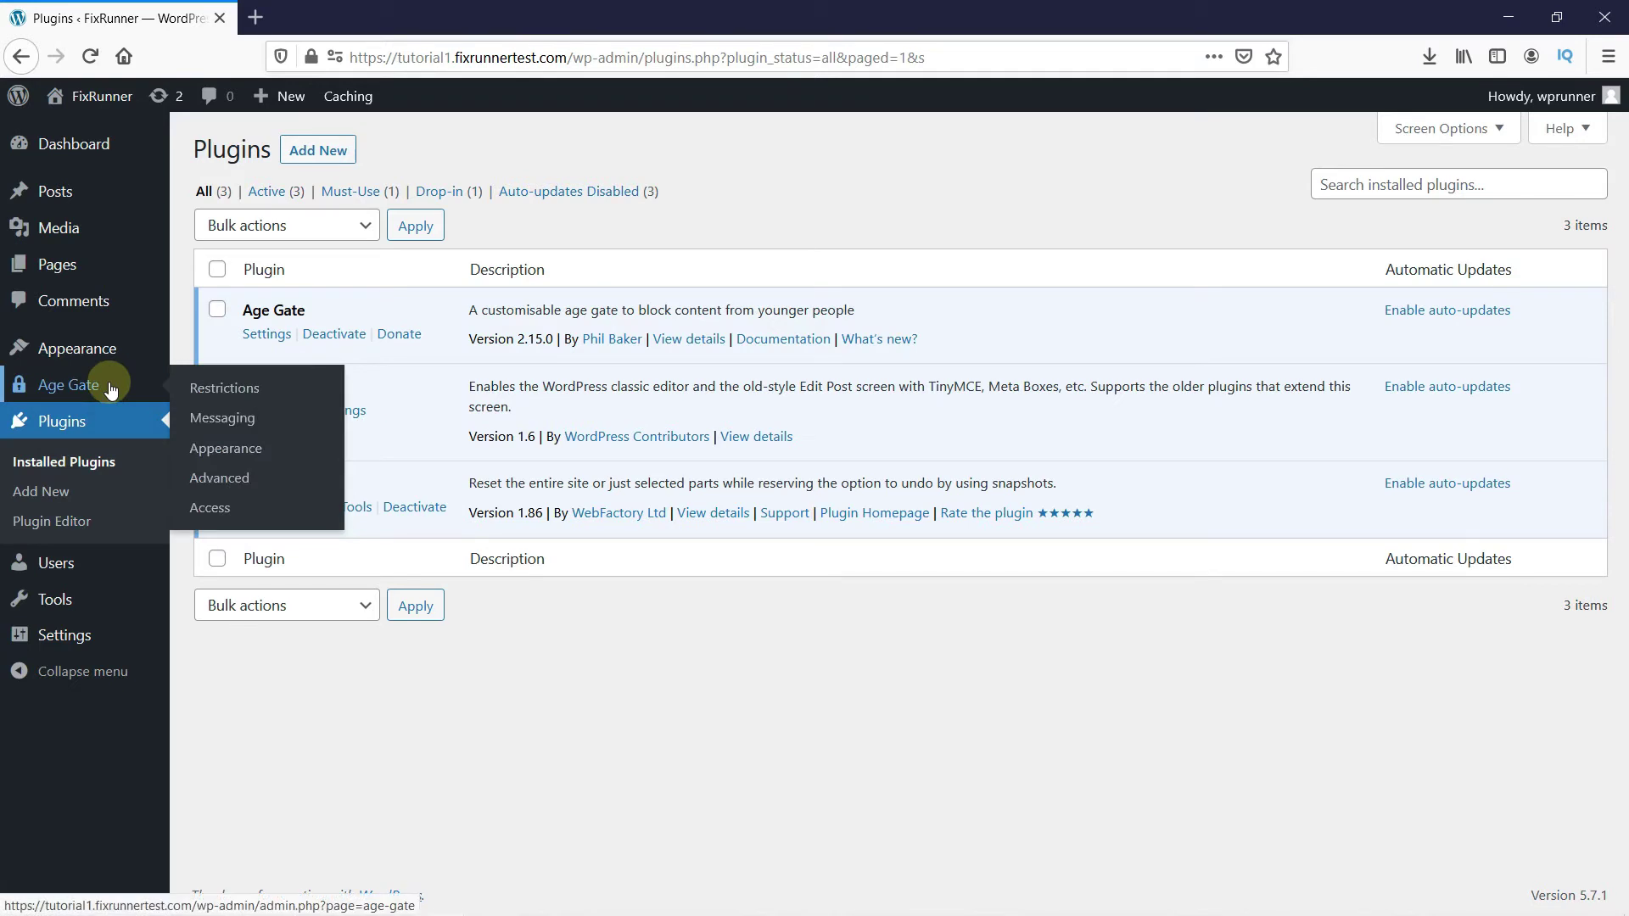
# Step: Go to the Age Gate restriction settings from the admin sidebar
pyautogui.click(213, 396)
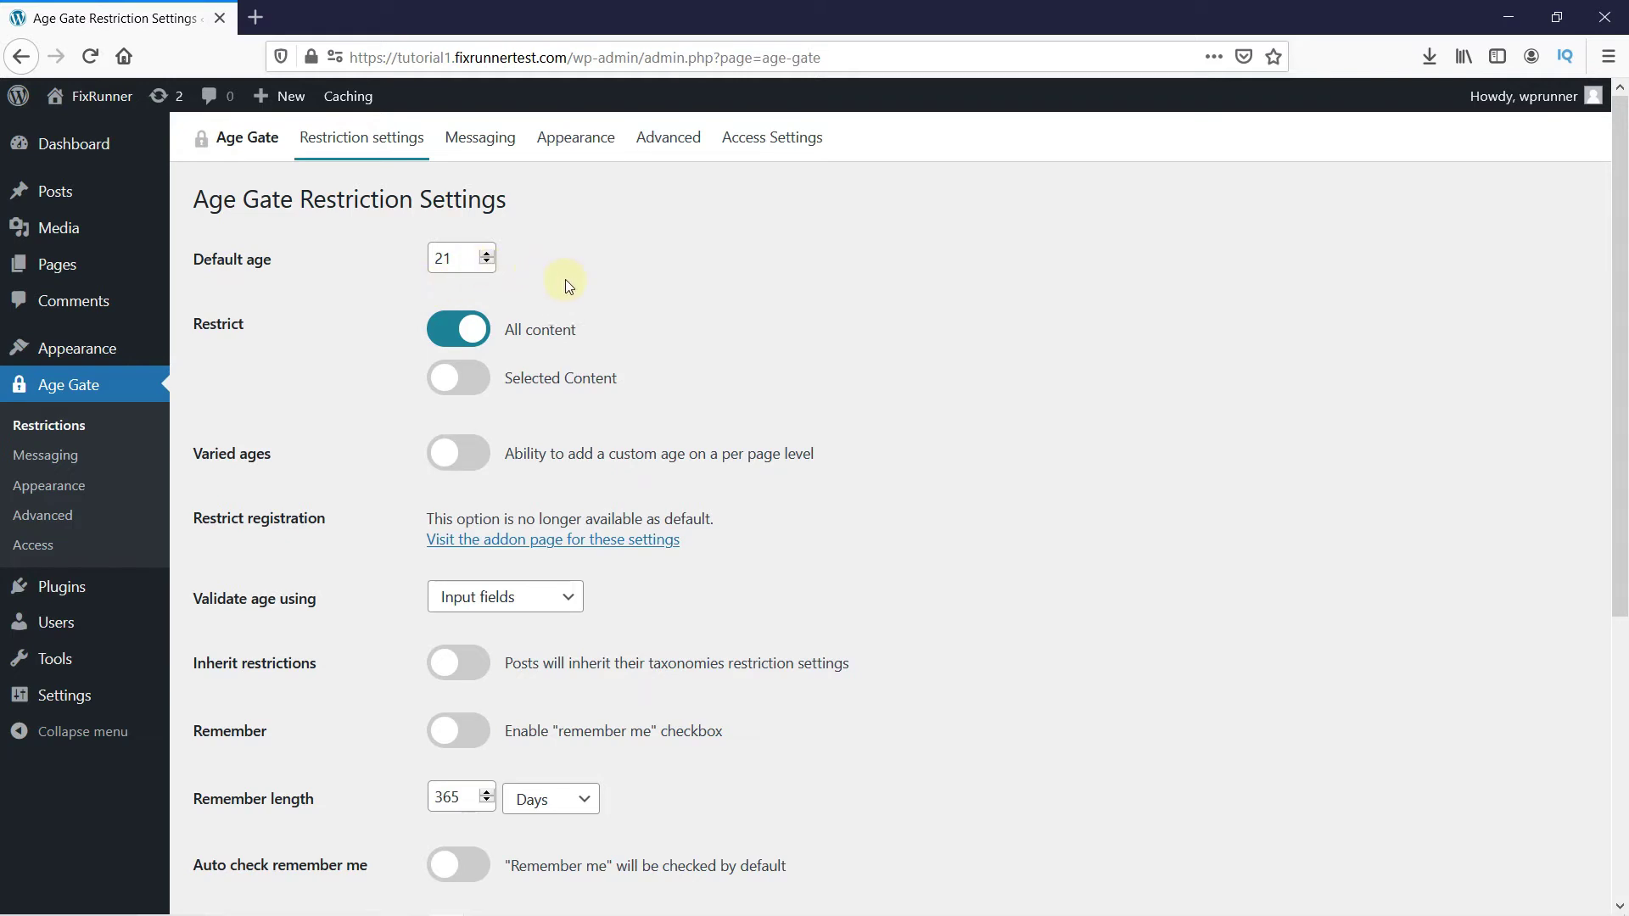
pyautogui.scroll(-2, 620, 299)
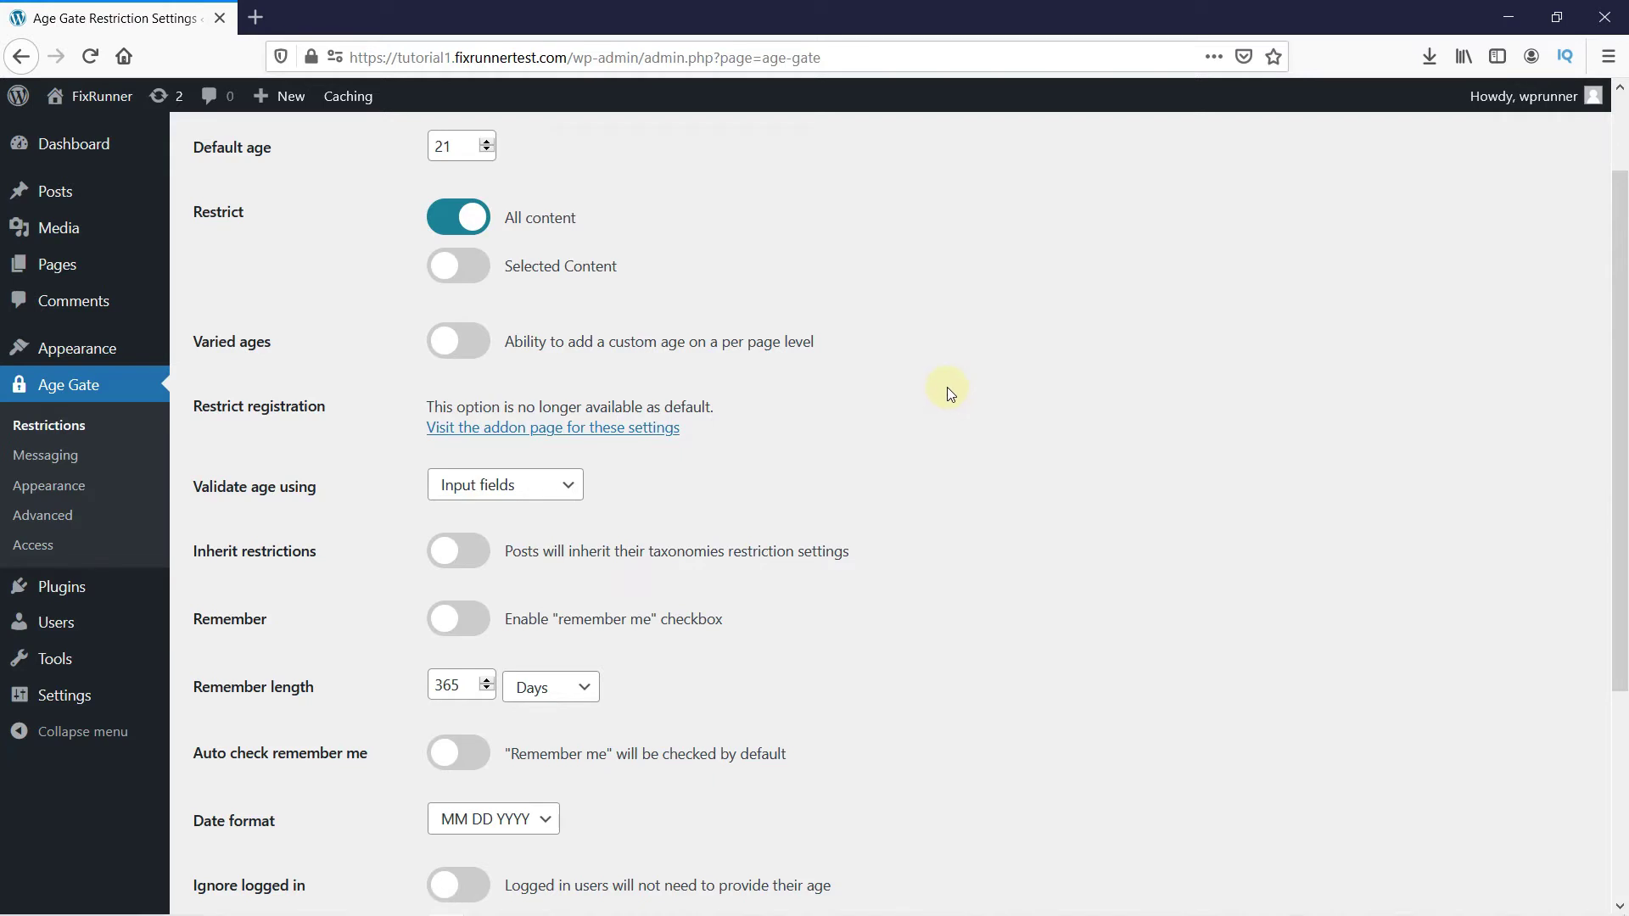
pyautogui.scroll(-2, 948, 387)
pyautogui.scroll(-2, 891, 384)
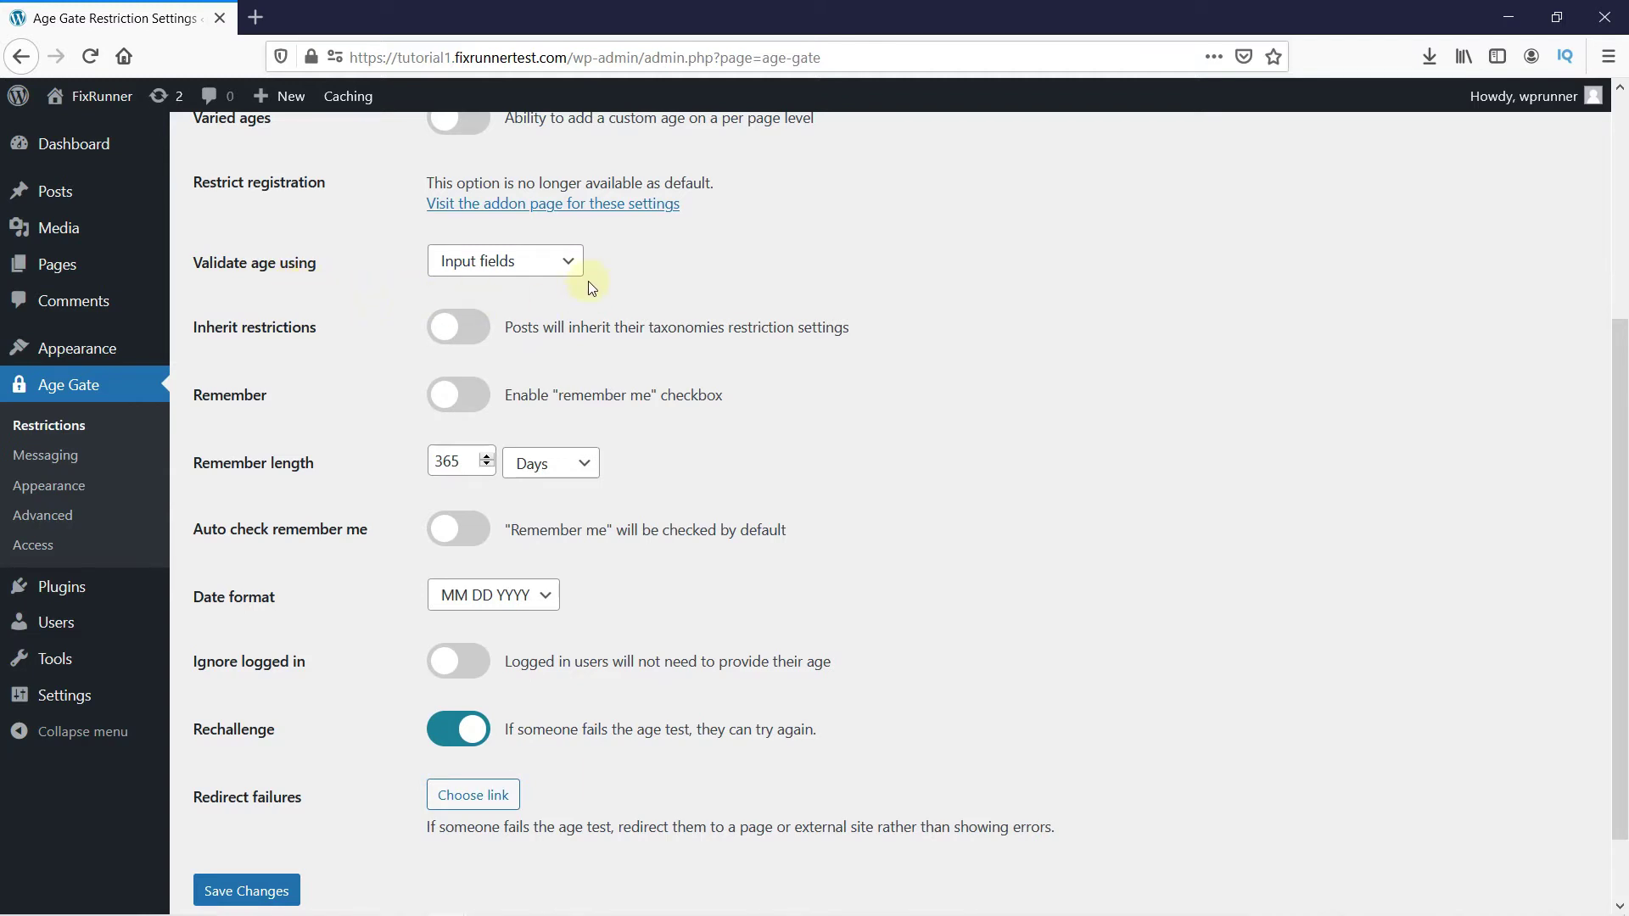
# Step: Validate age with a Yes/No question, enable remember me auto-checked, and save the restriction settings
pyautogui.click(572, 265)
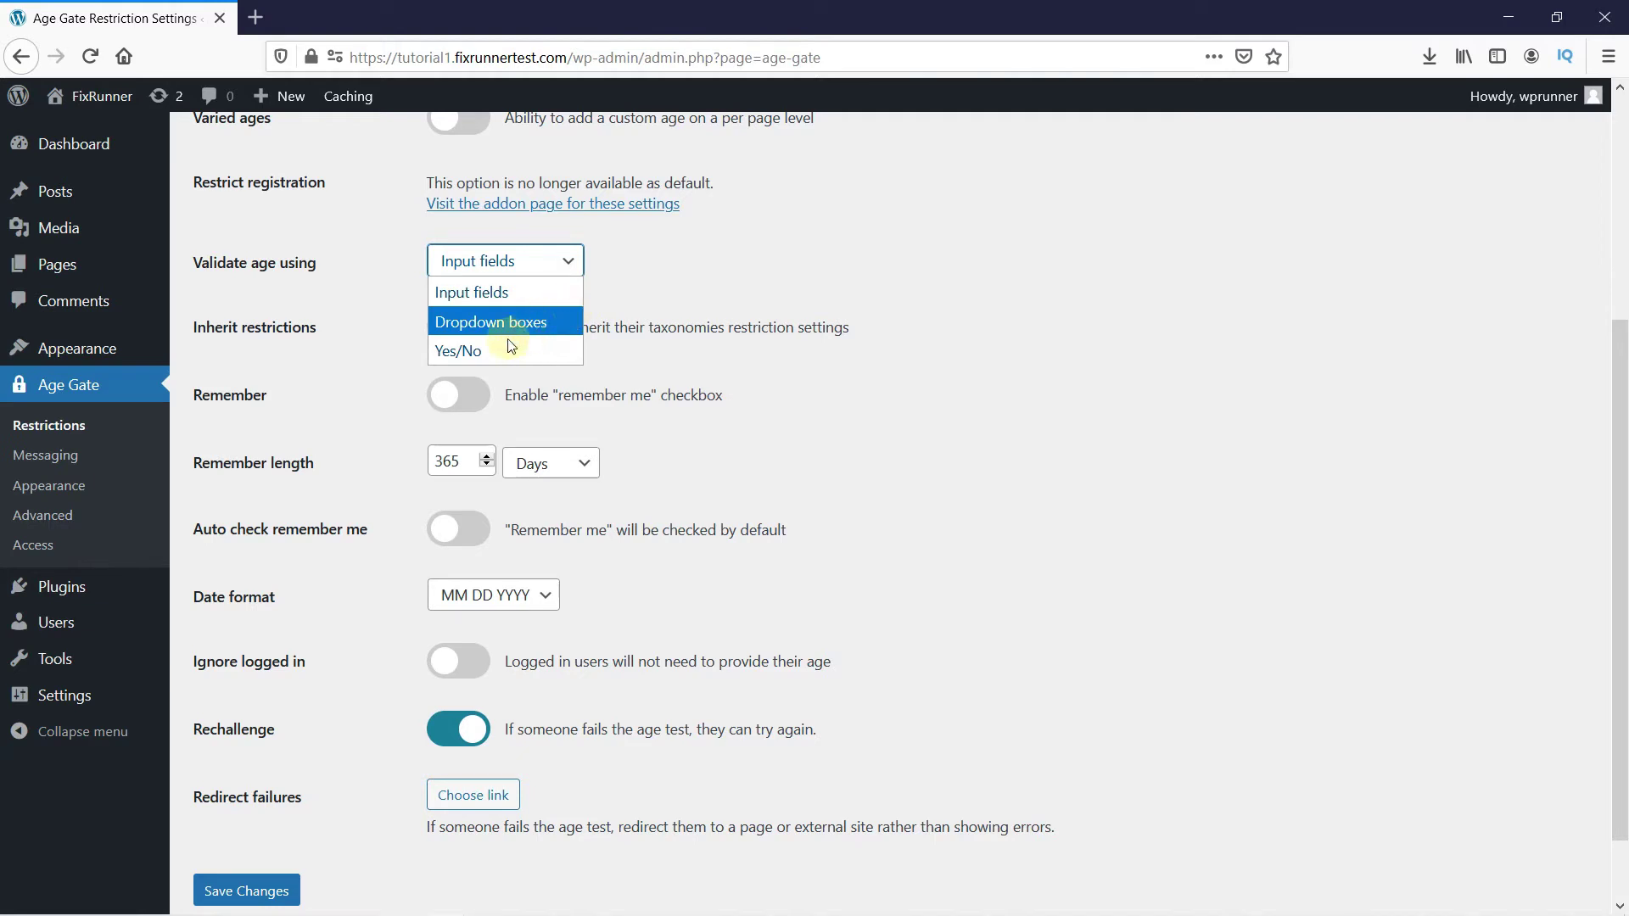
pyautogui.click(533, 351)
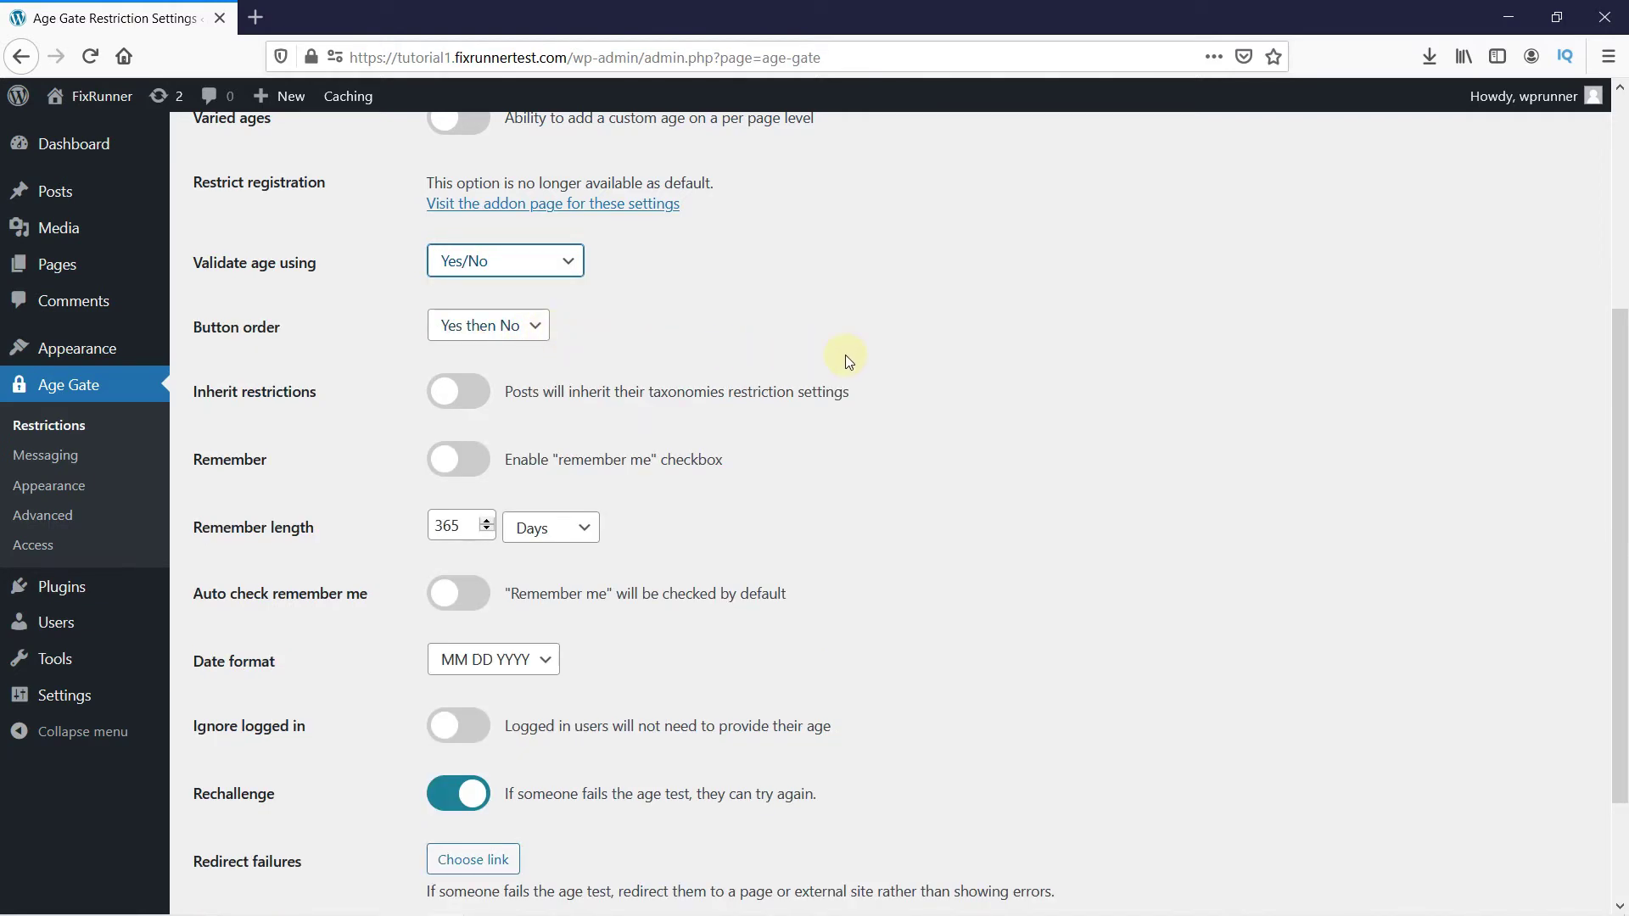
pyautogui.scroll(-2, 846, 359)
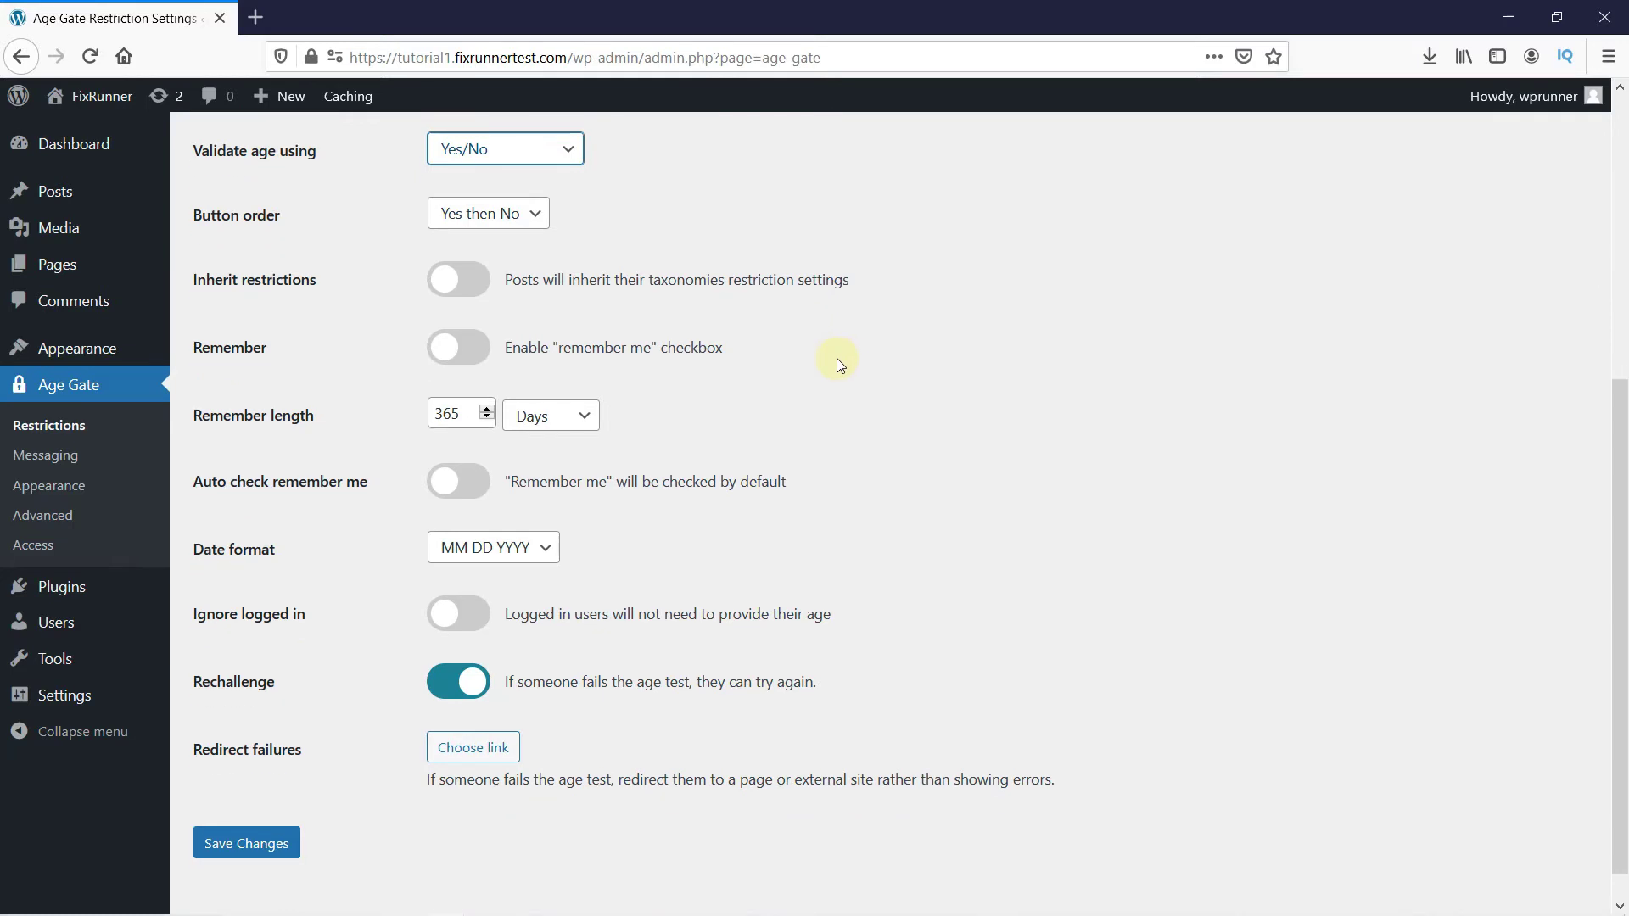
pyautogui.click(457, 362)
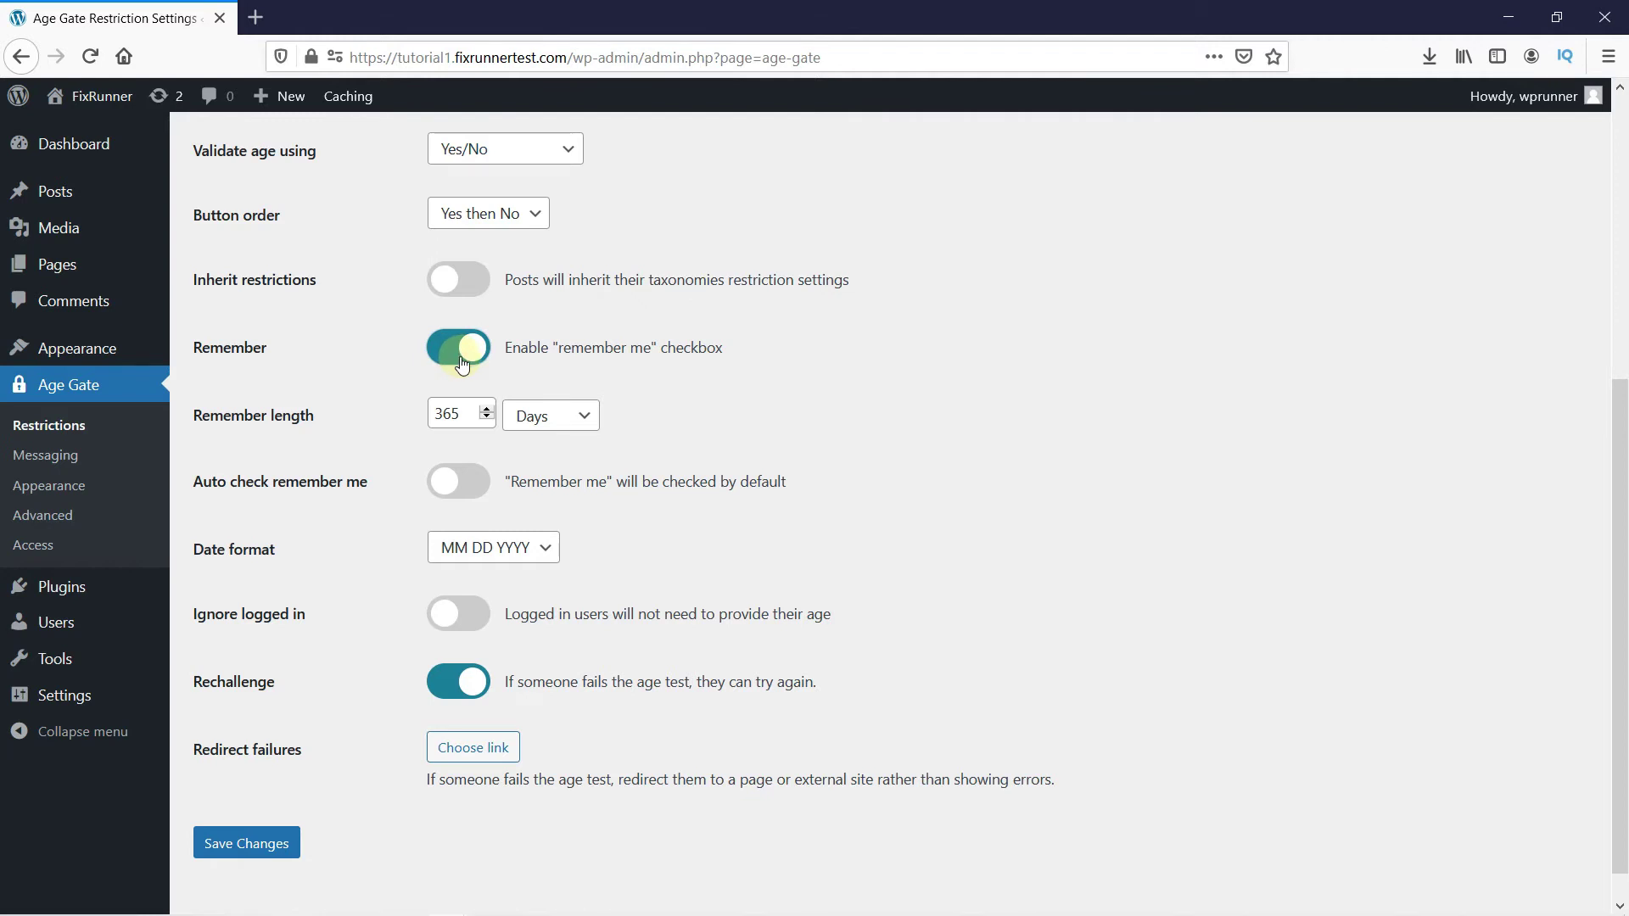
pyautogui.click(441, 484)
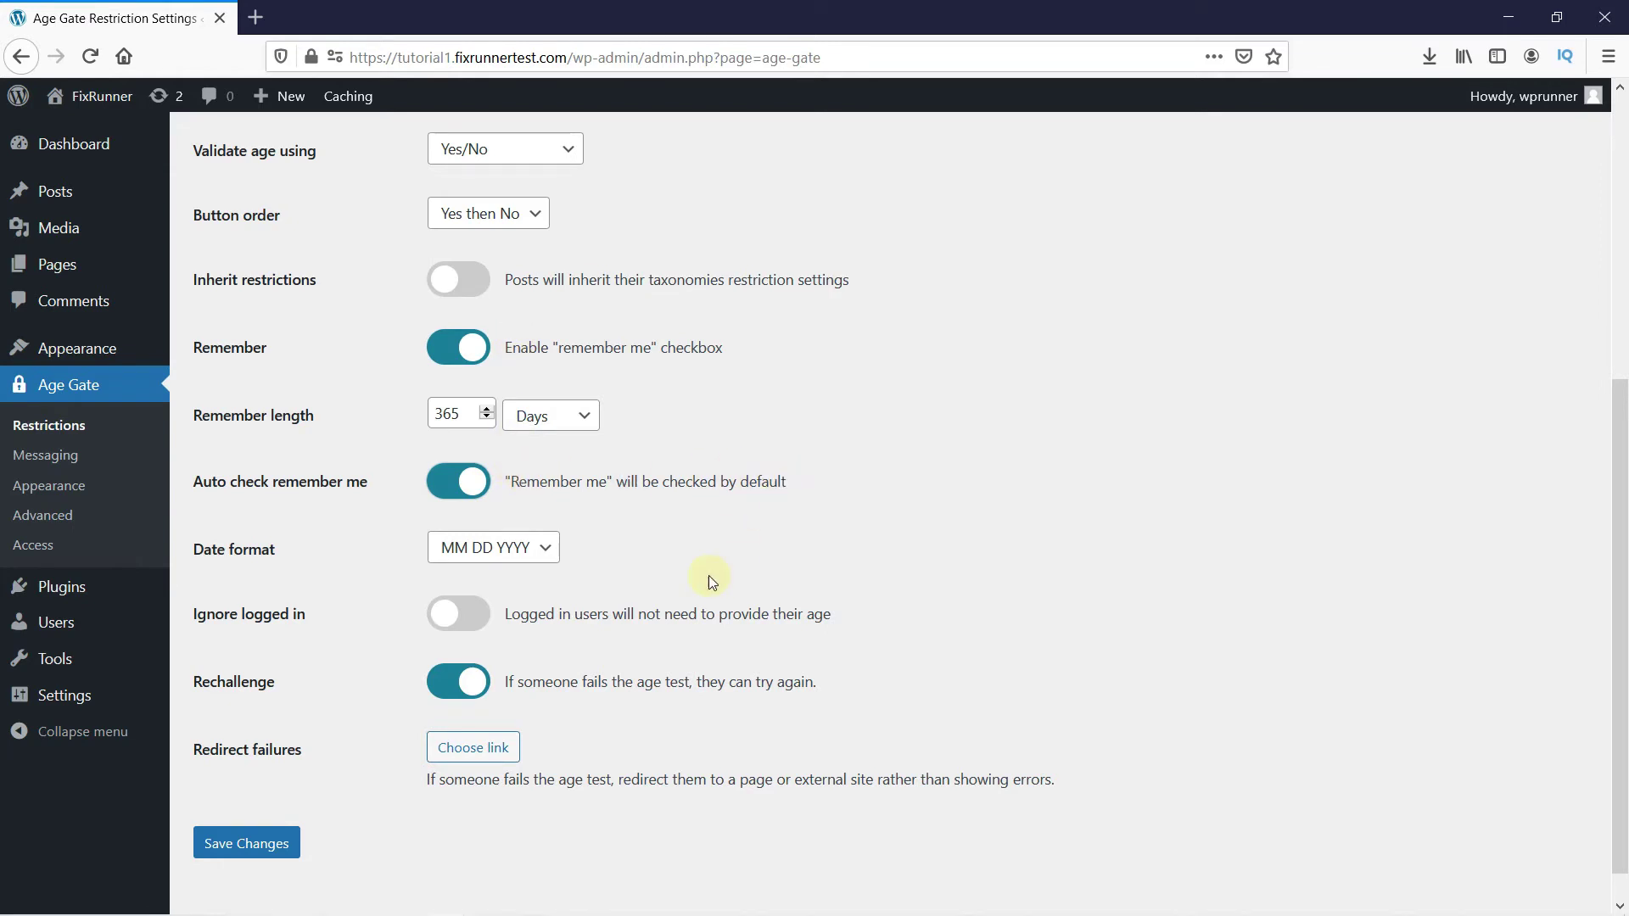
pyautogui.click(256, 846)
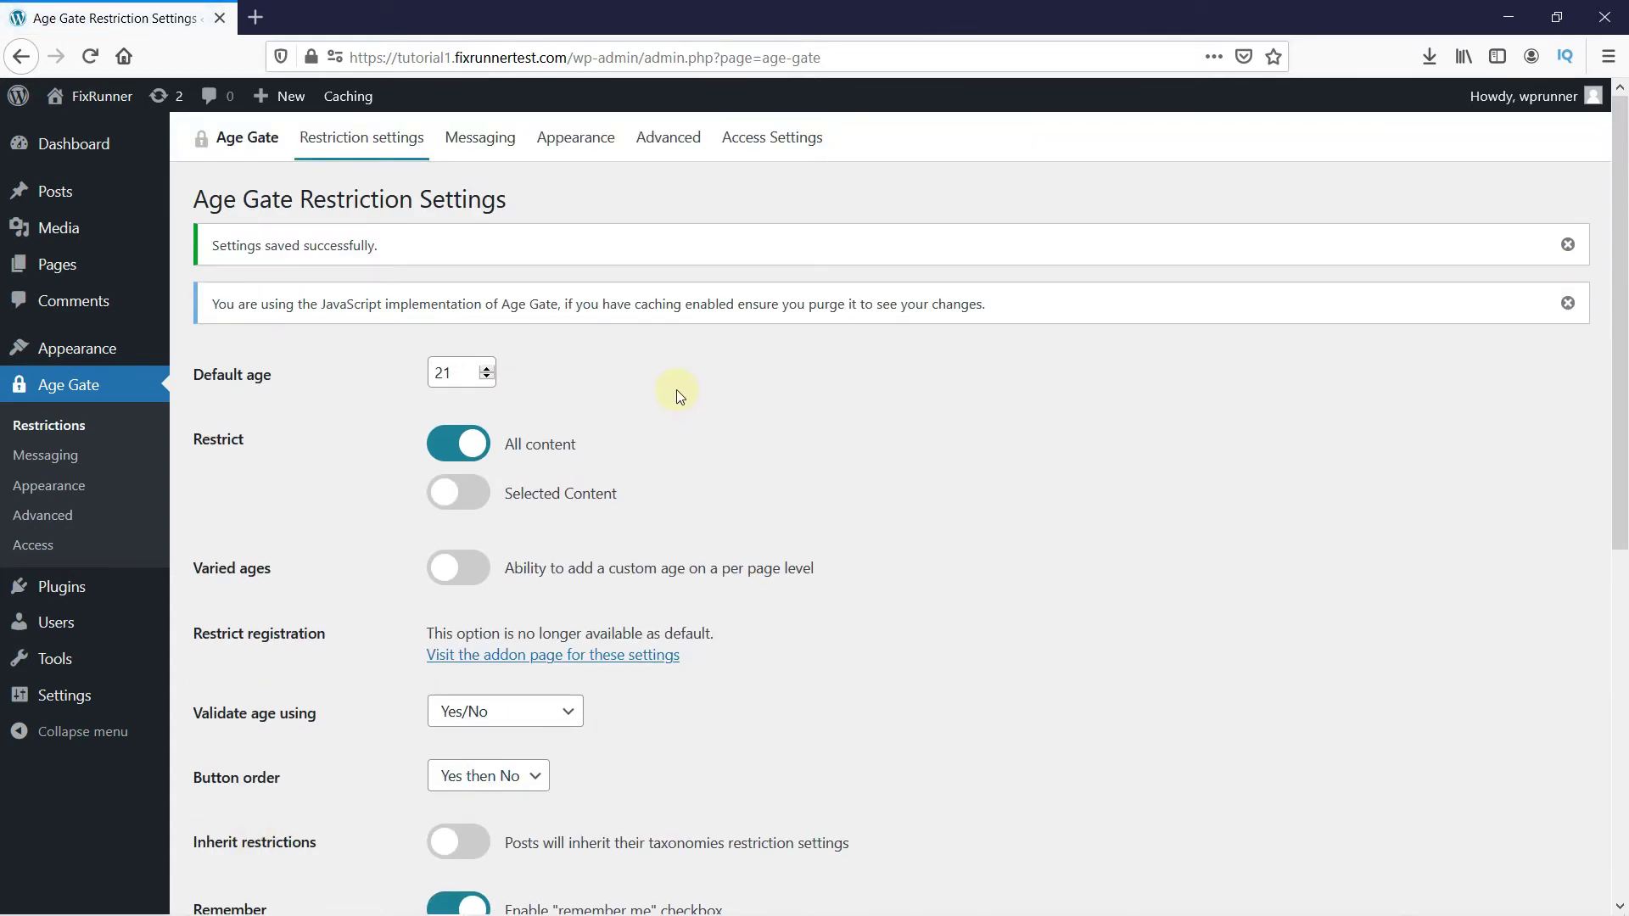
pyautogui.moveTo(91, 95)
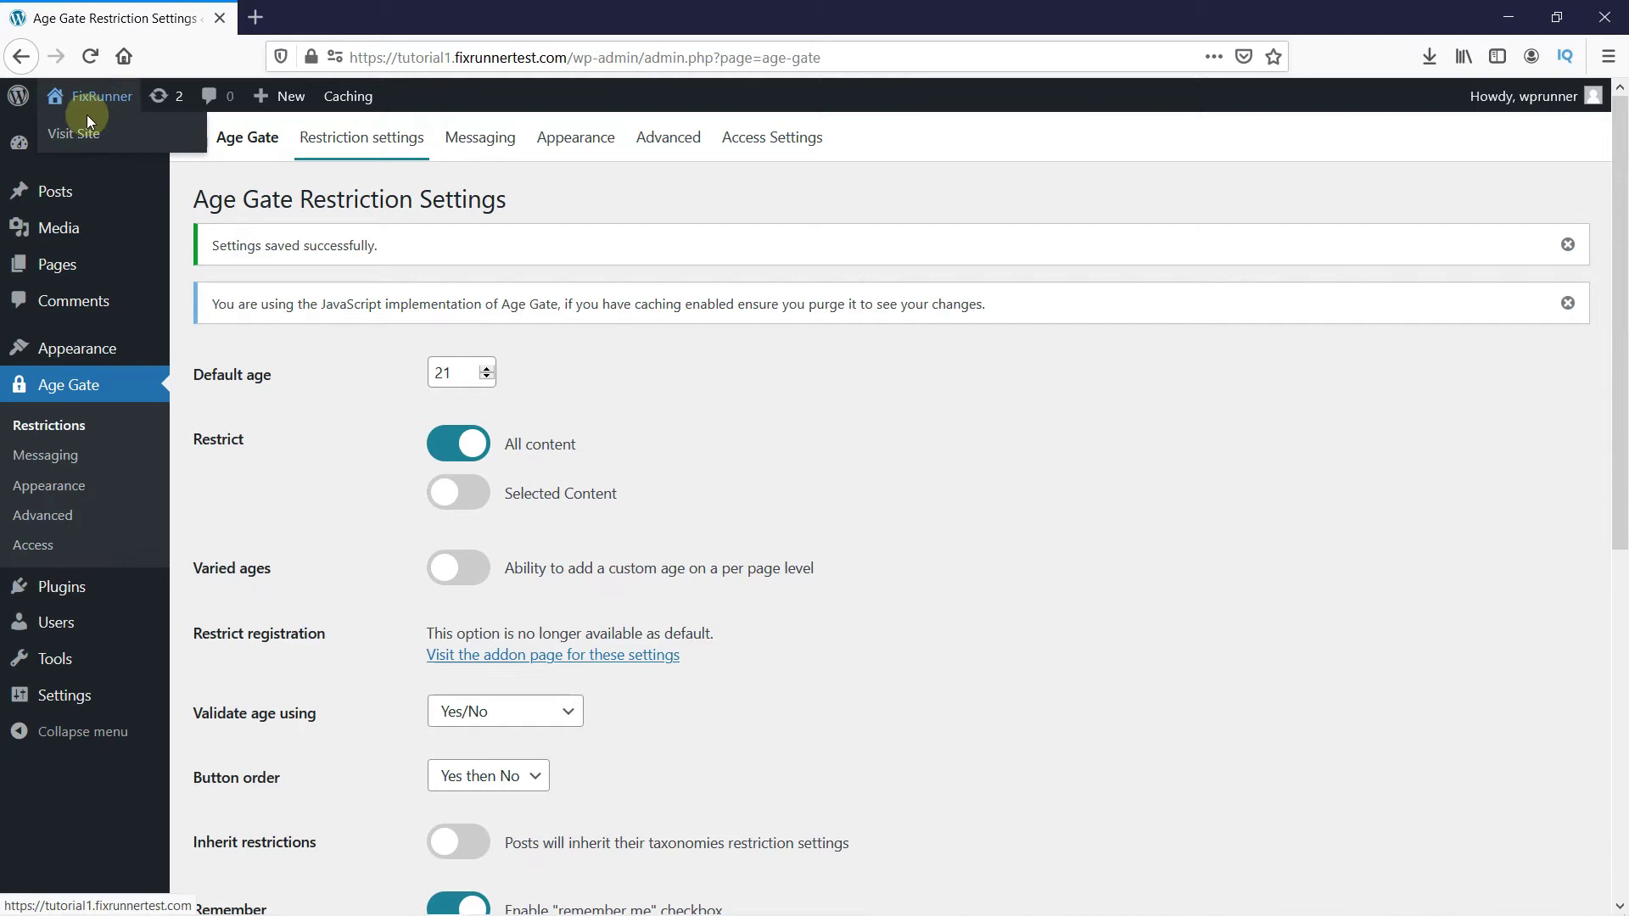
# Step: View the live site's Yes/No age gate in a new tab, then return to the settings
pyautogui.middleClick(83, 131)
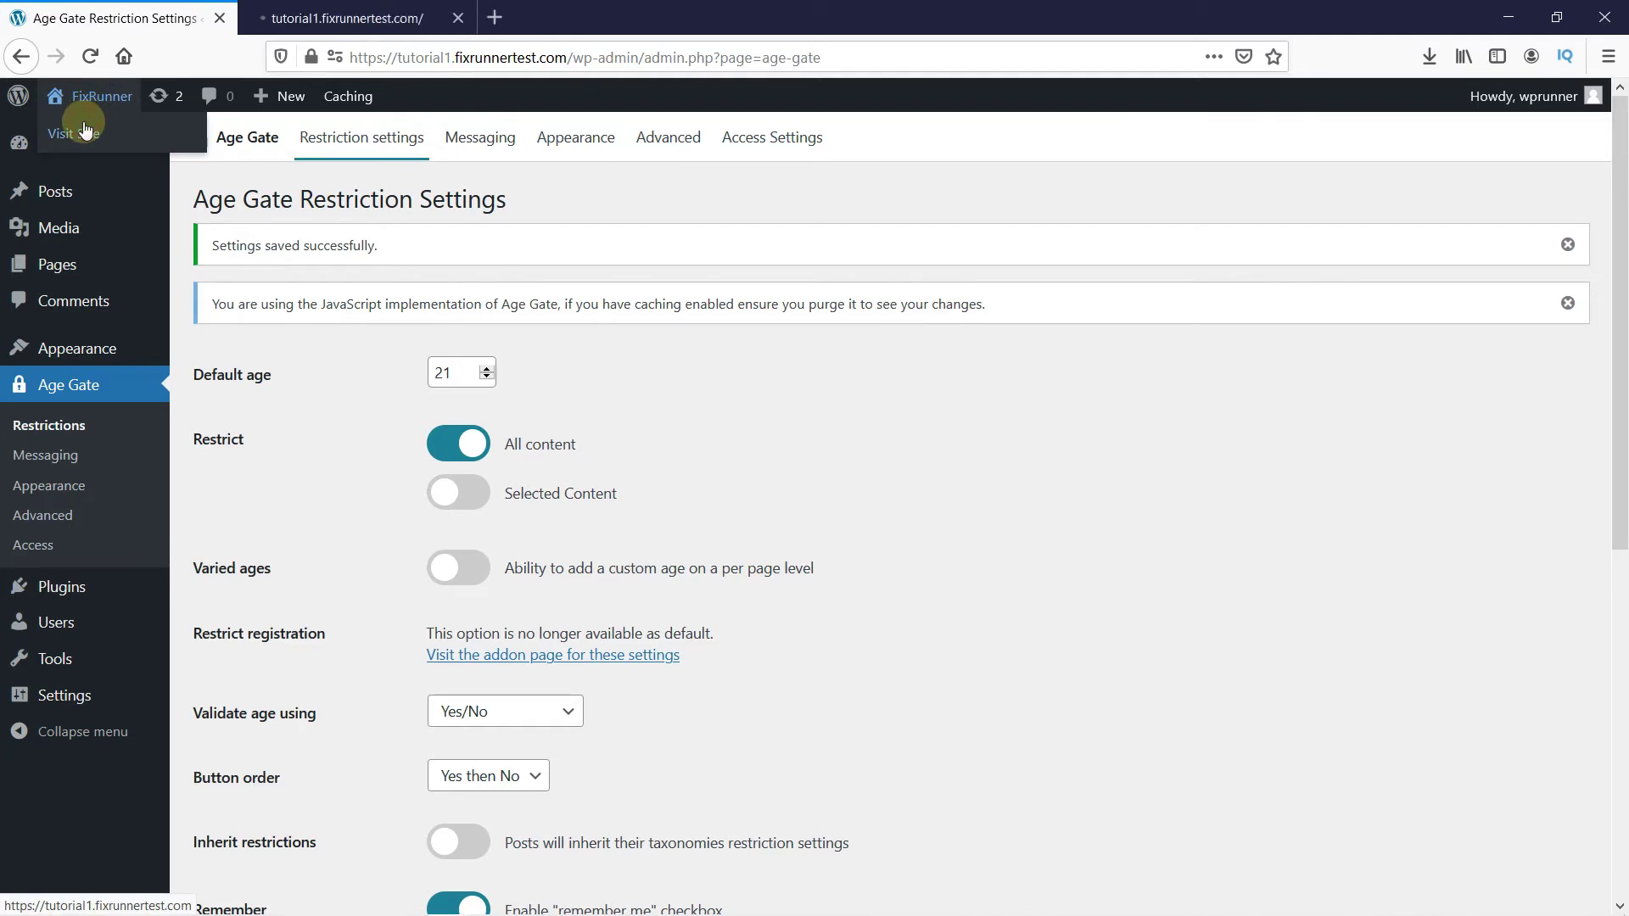
pyautogui.click(348, 19)
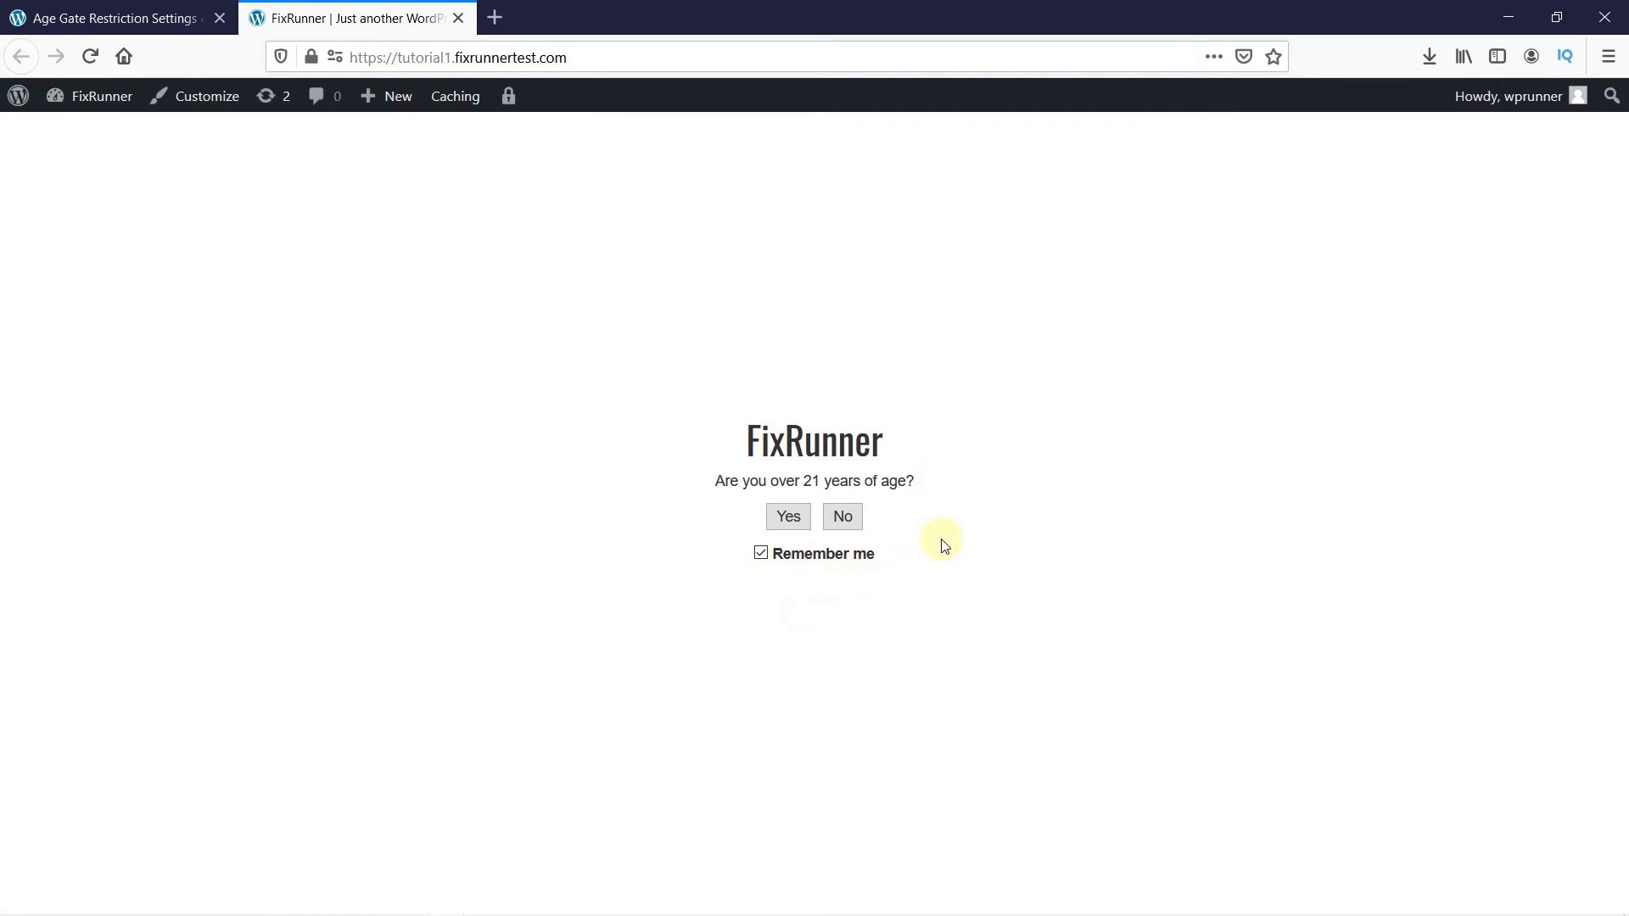
pyautogui.click(126, 21)
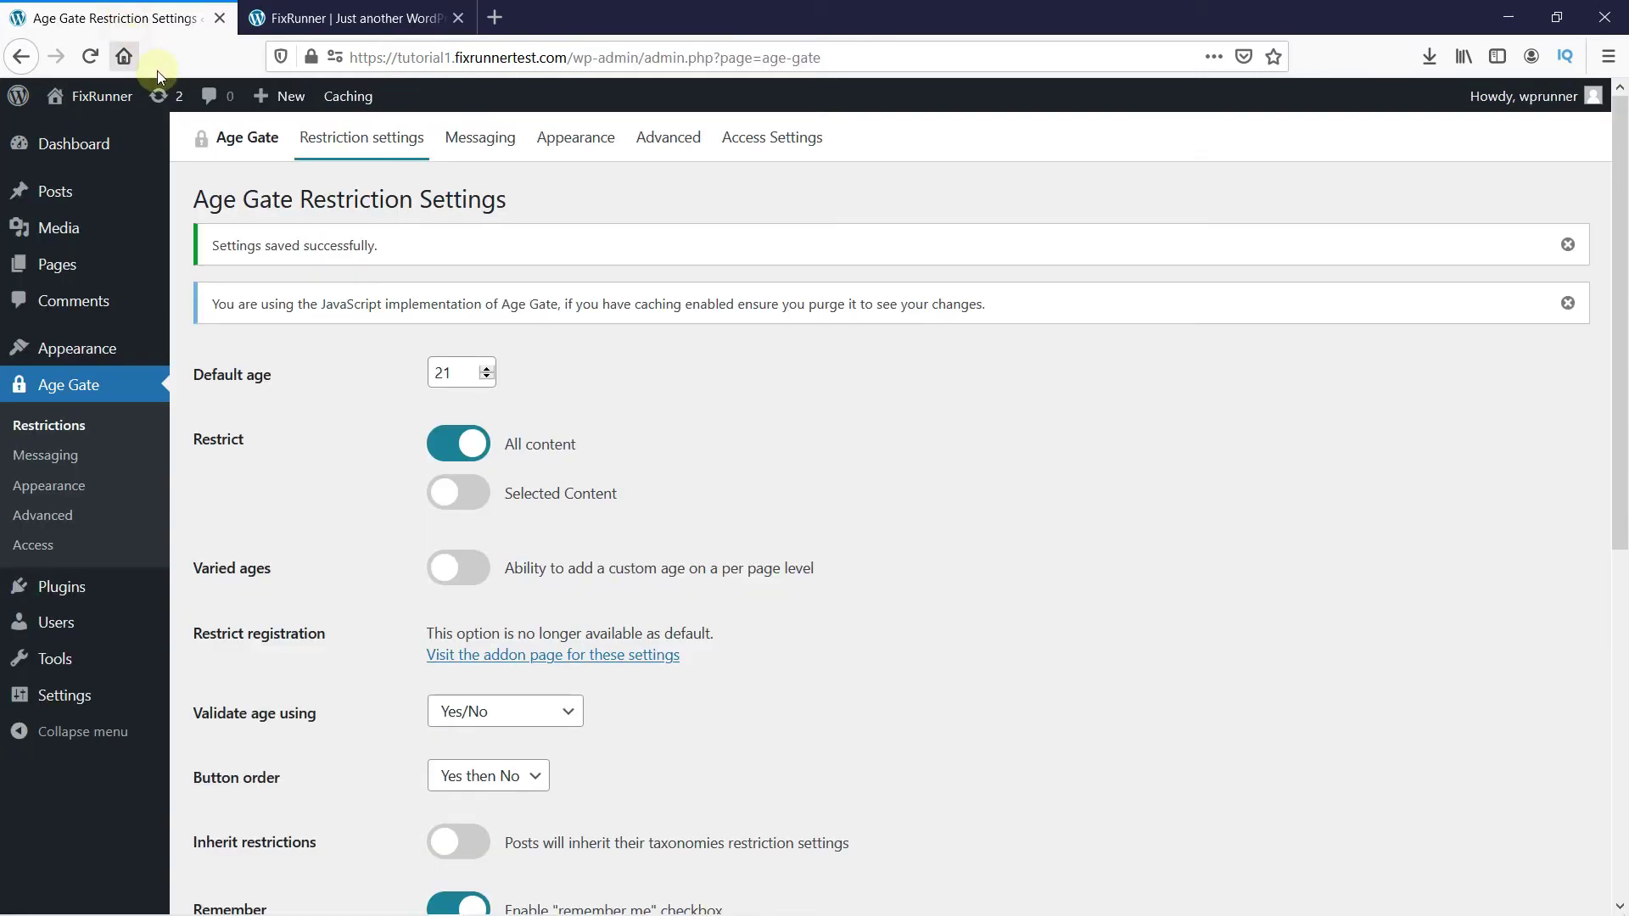
# Step: Enter the headline 'Mature Content' in the Messaging settings and save
pyautogui.click(470, 146)
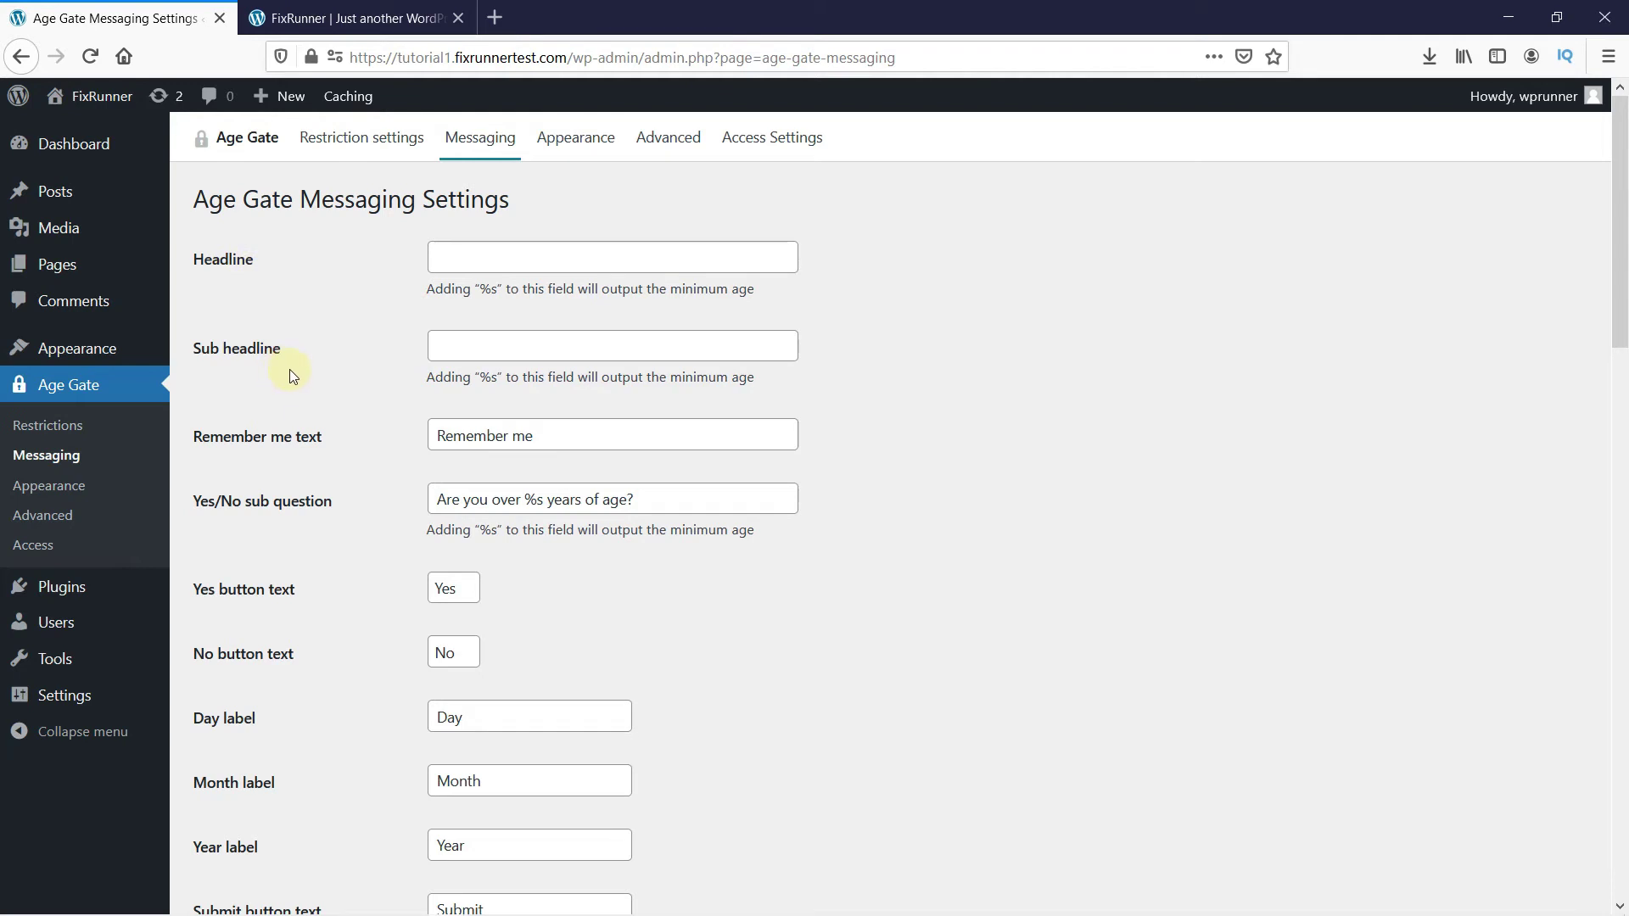
pyautogui.click(482, 260)
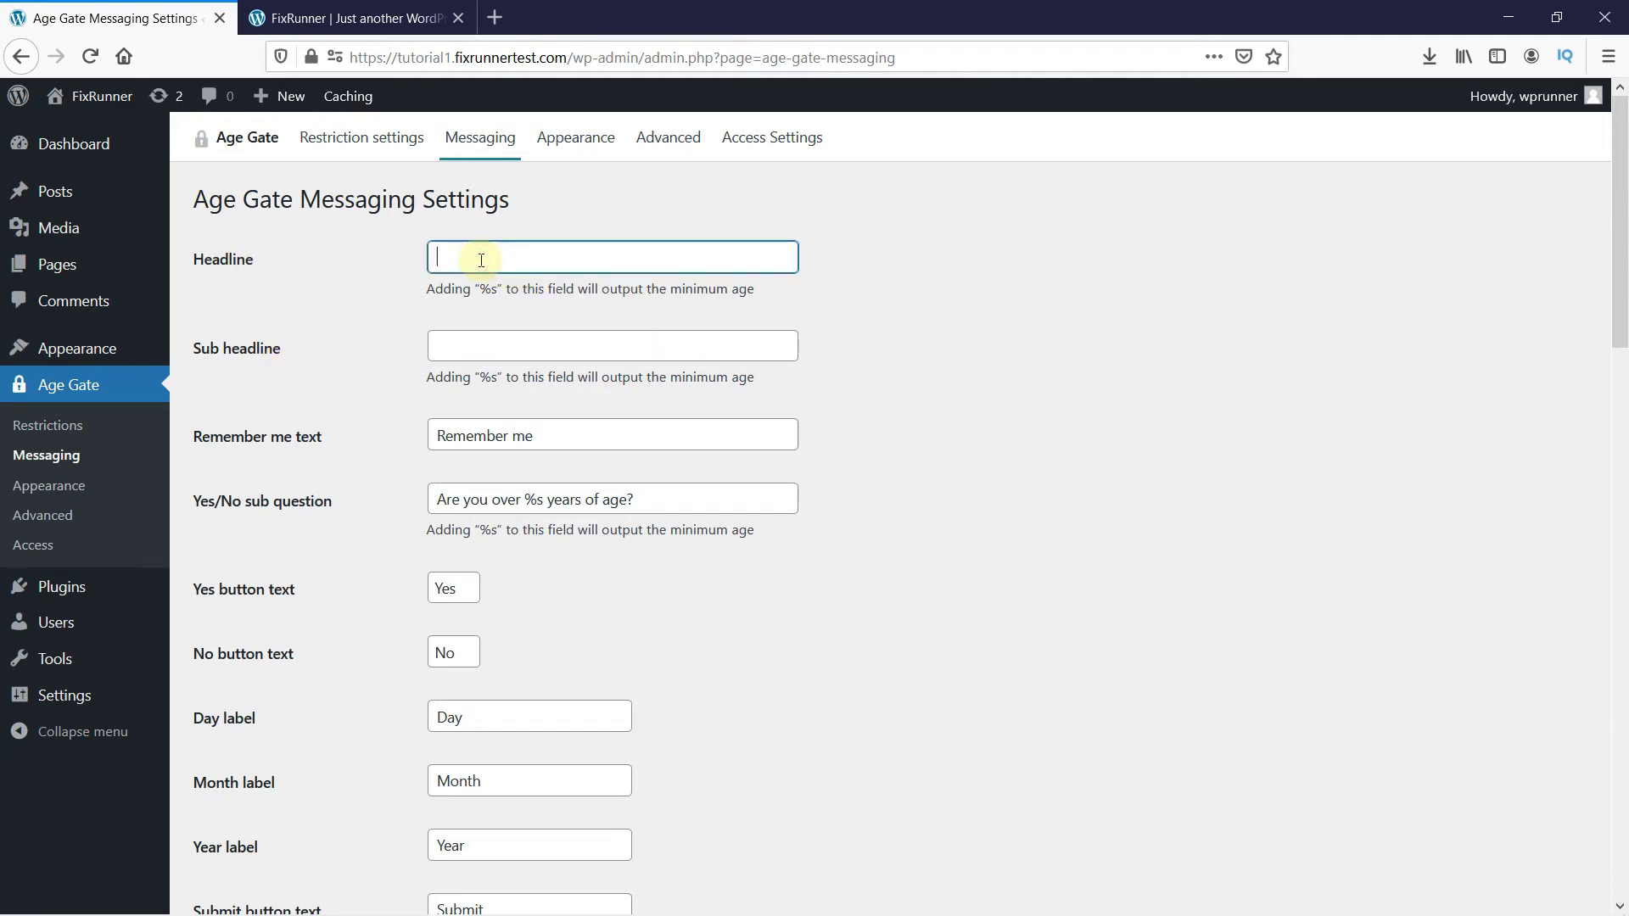
pyautogui.write('Ma')
pyautogui.write('ture Content')
pyautogui.click(814, 255)
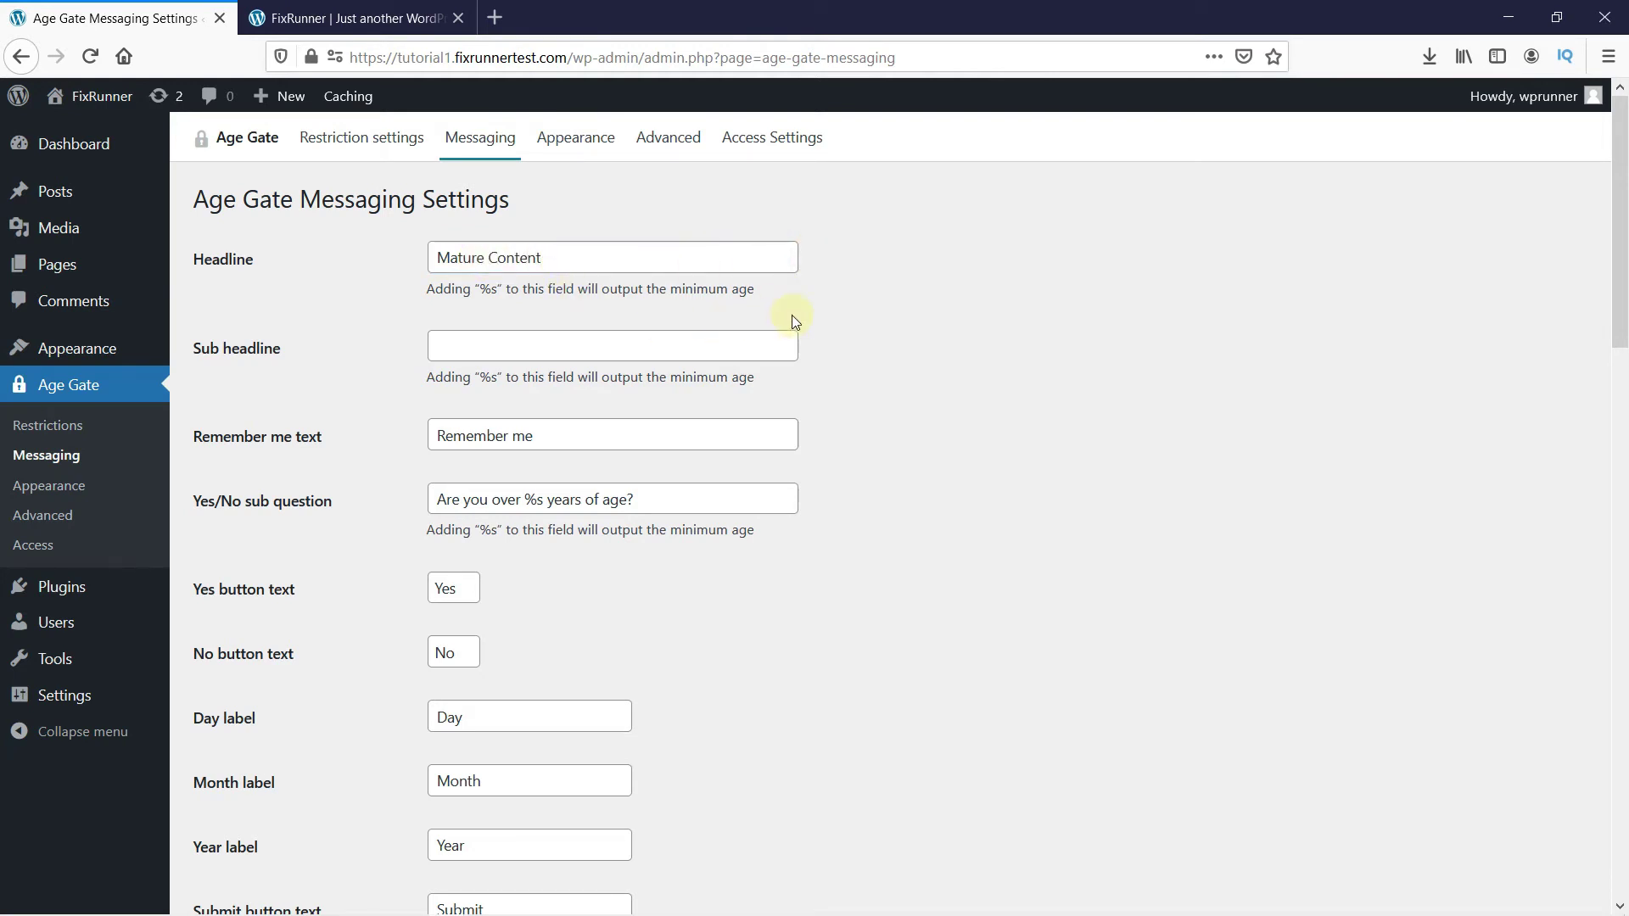
pyautogui.scroll(-2, 896, 319)
pyautogui.scroll(-2, 902, 317)
pyautogui.scroll(-1, 921, 411)
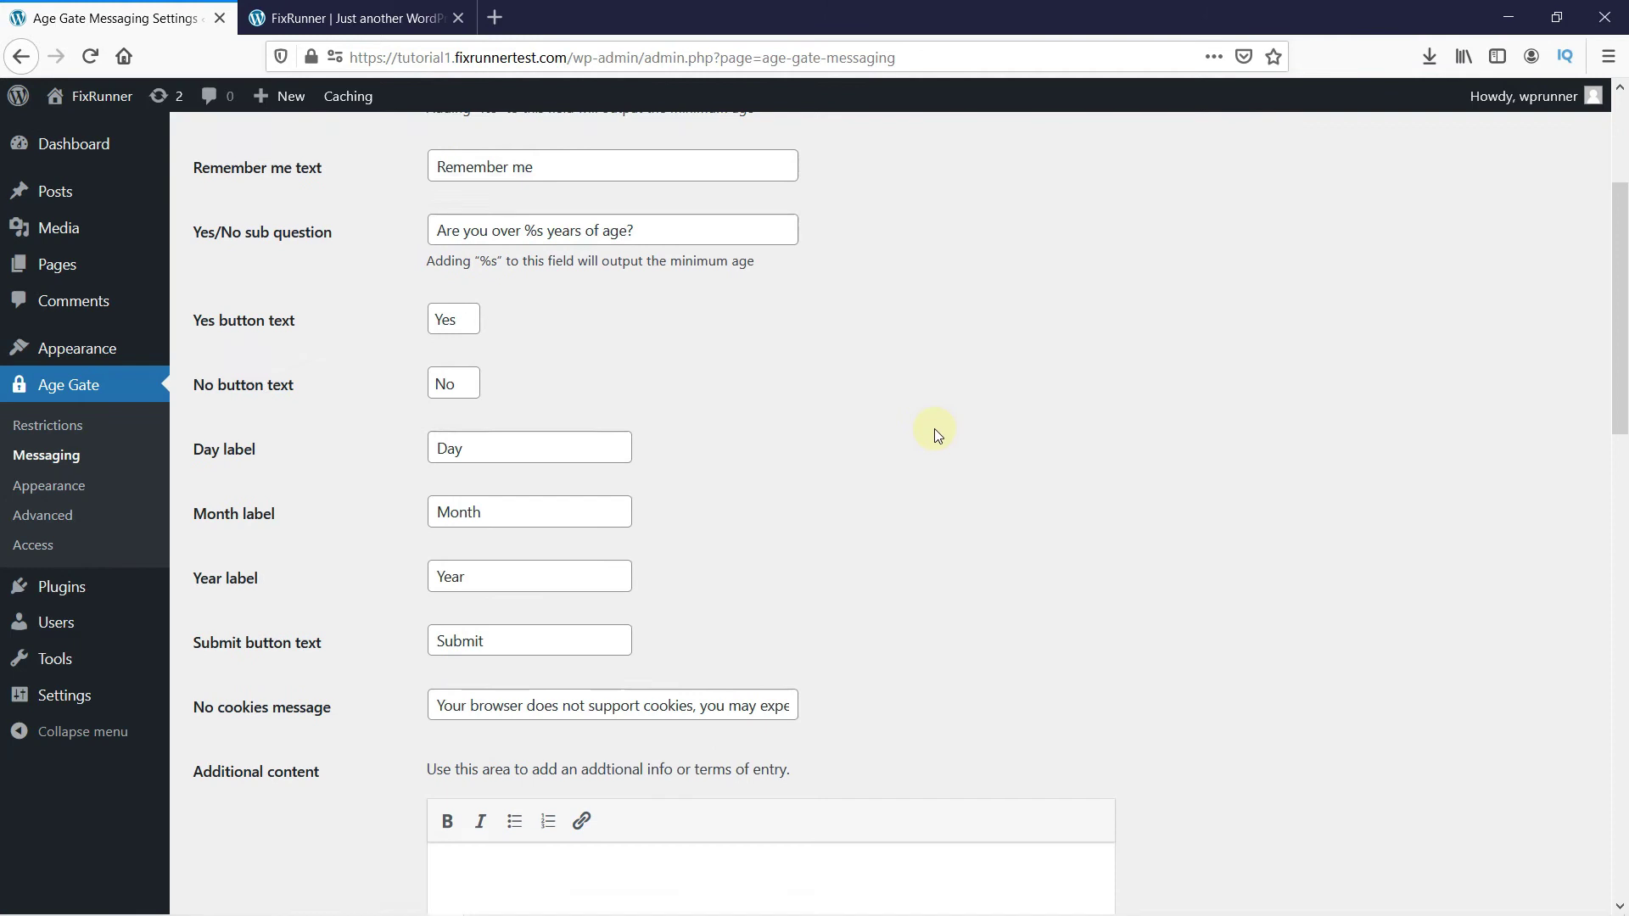
pyautogui.scroll(-2, 935, 430)
pyautogui.scroll(-3, 933, 435)
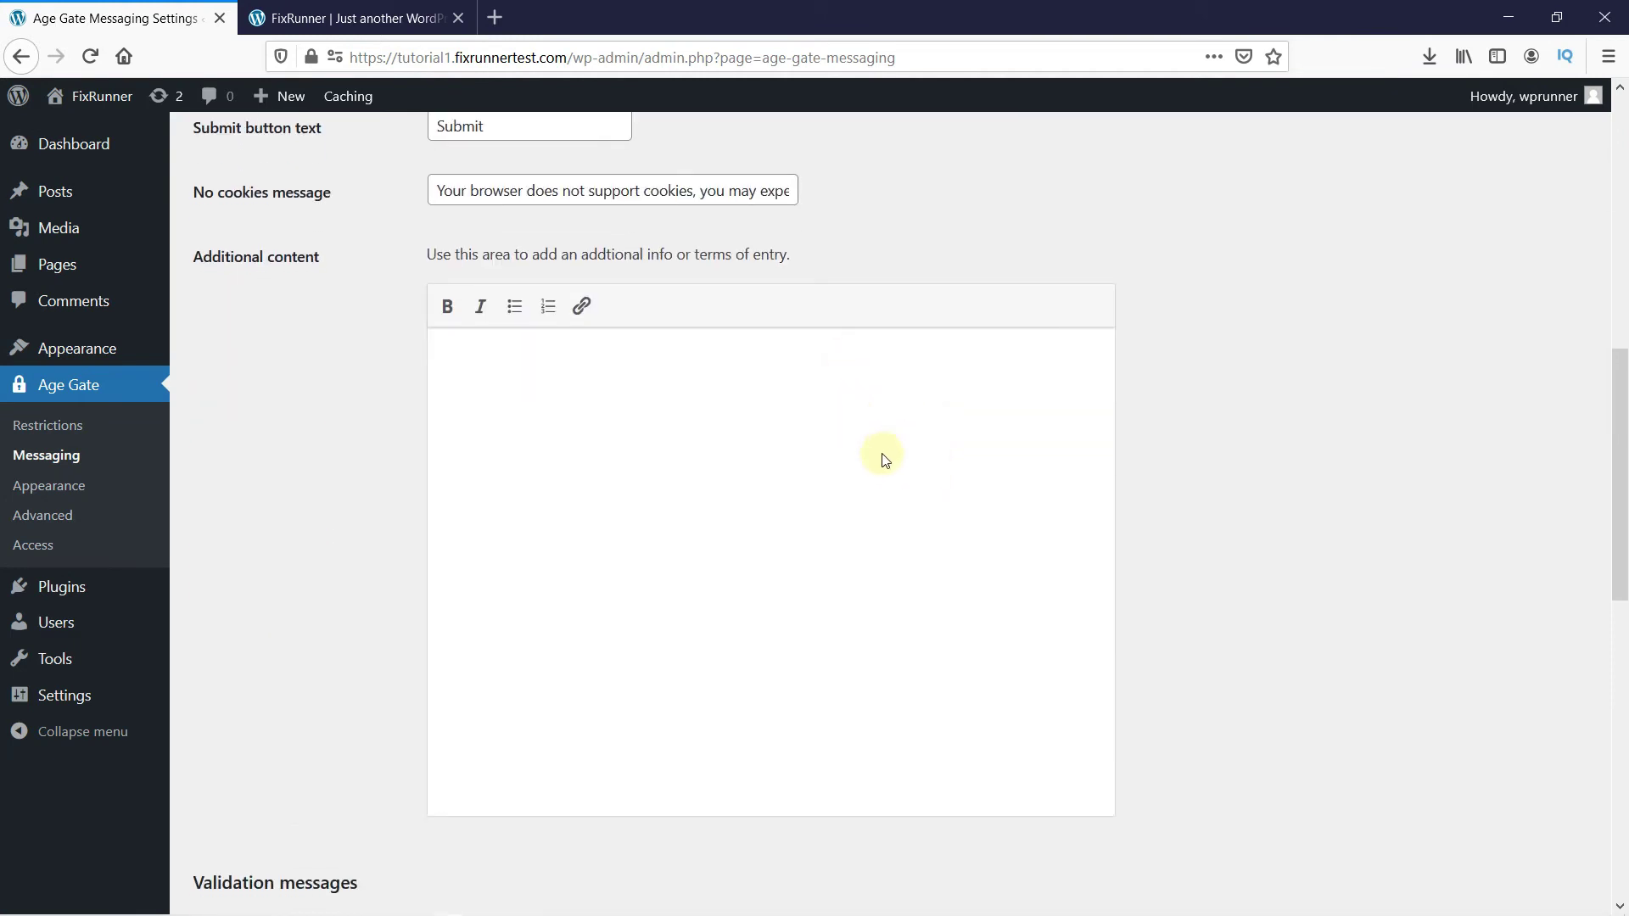
pyautogui.scroll(-4, 877, 468)
pyautogui.scroll(-3, 879, 471)
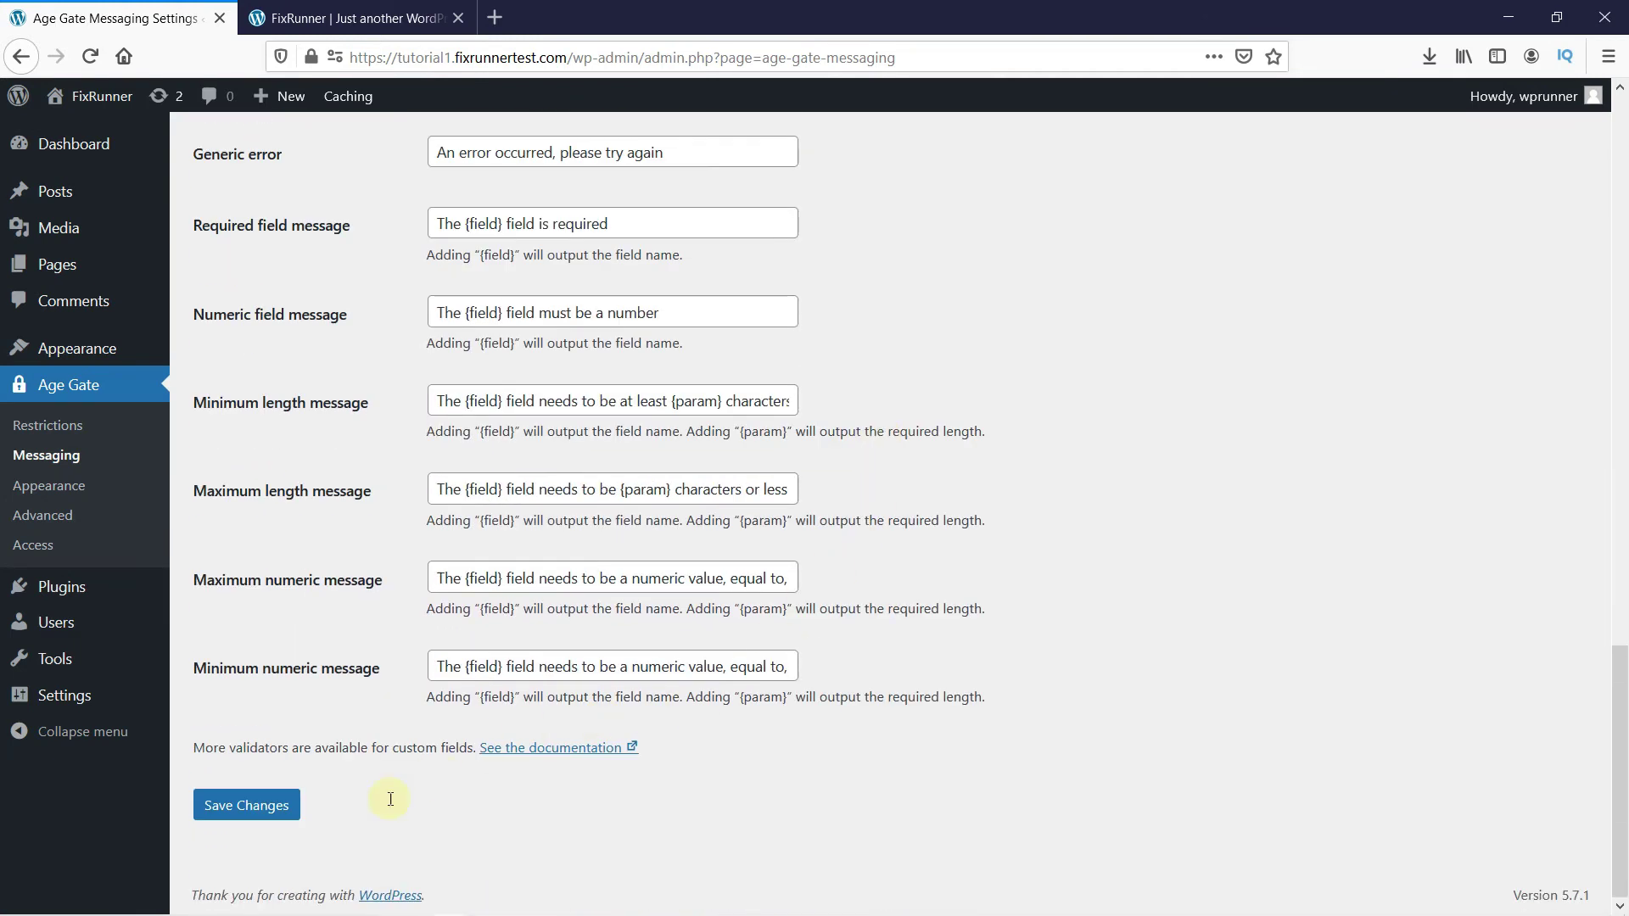
pyautogui.click(225, 809)
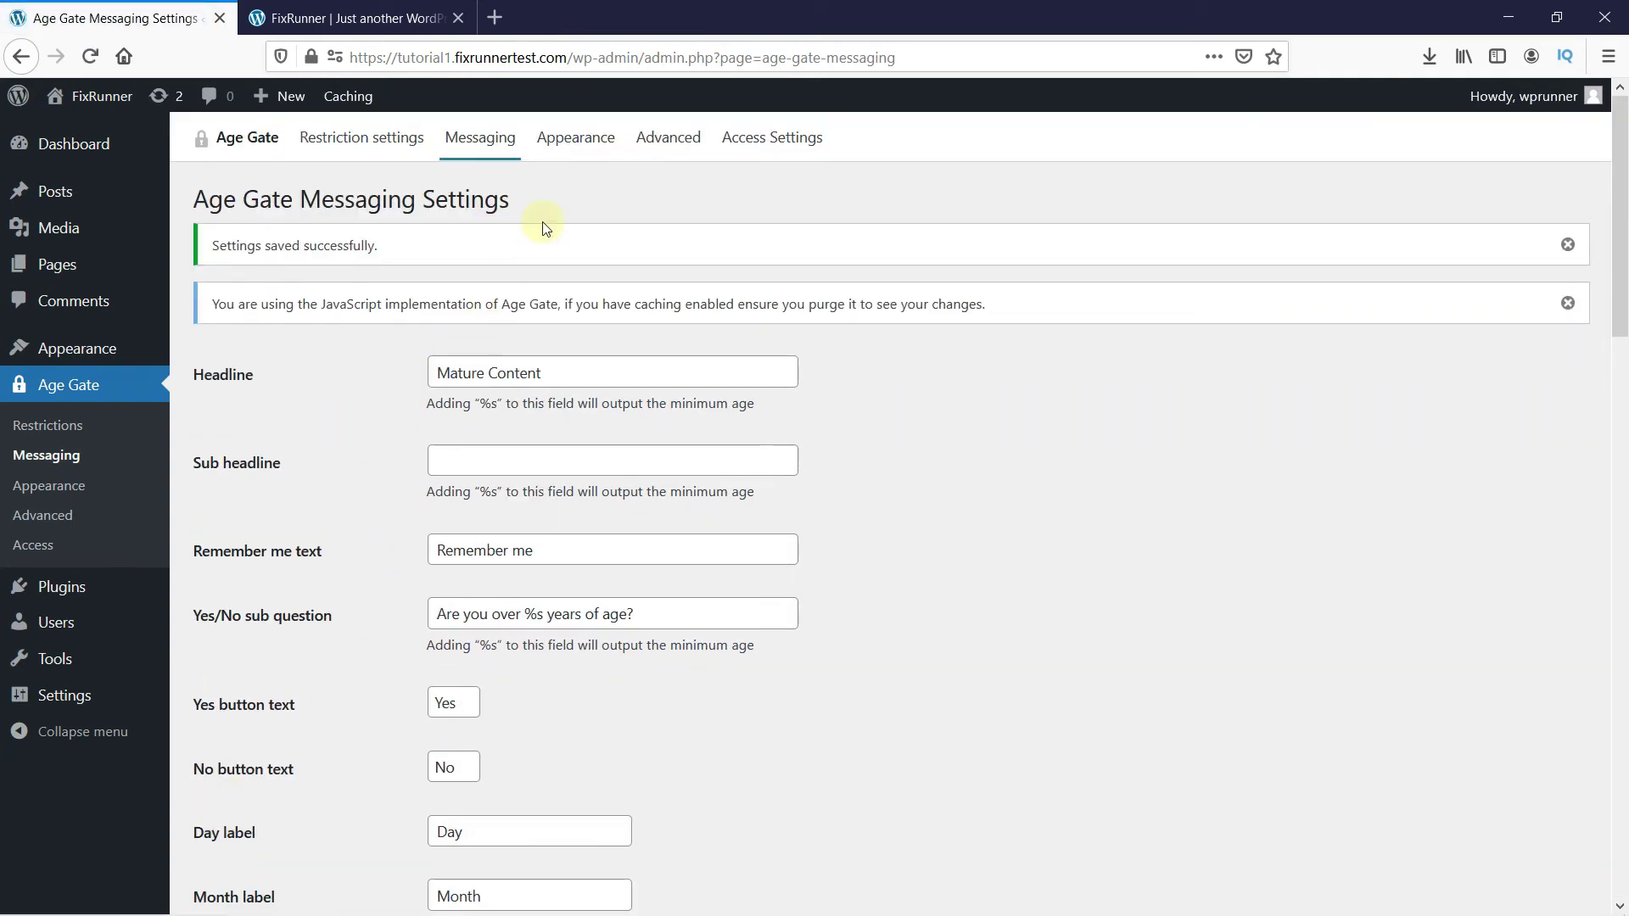
# Step: Set the FixRunner image from the Media Library as the age gate logo in Appearance settings
pyautogui.click(585, 142)
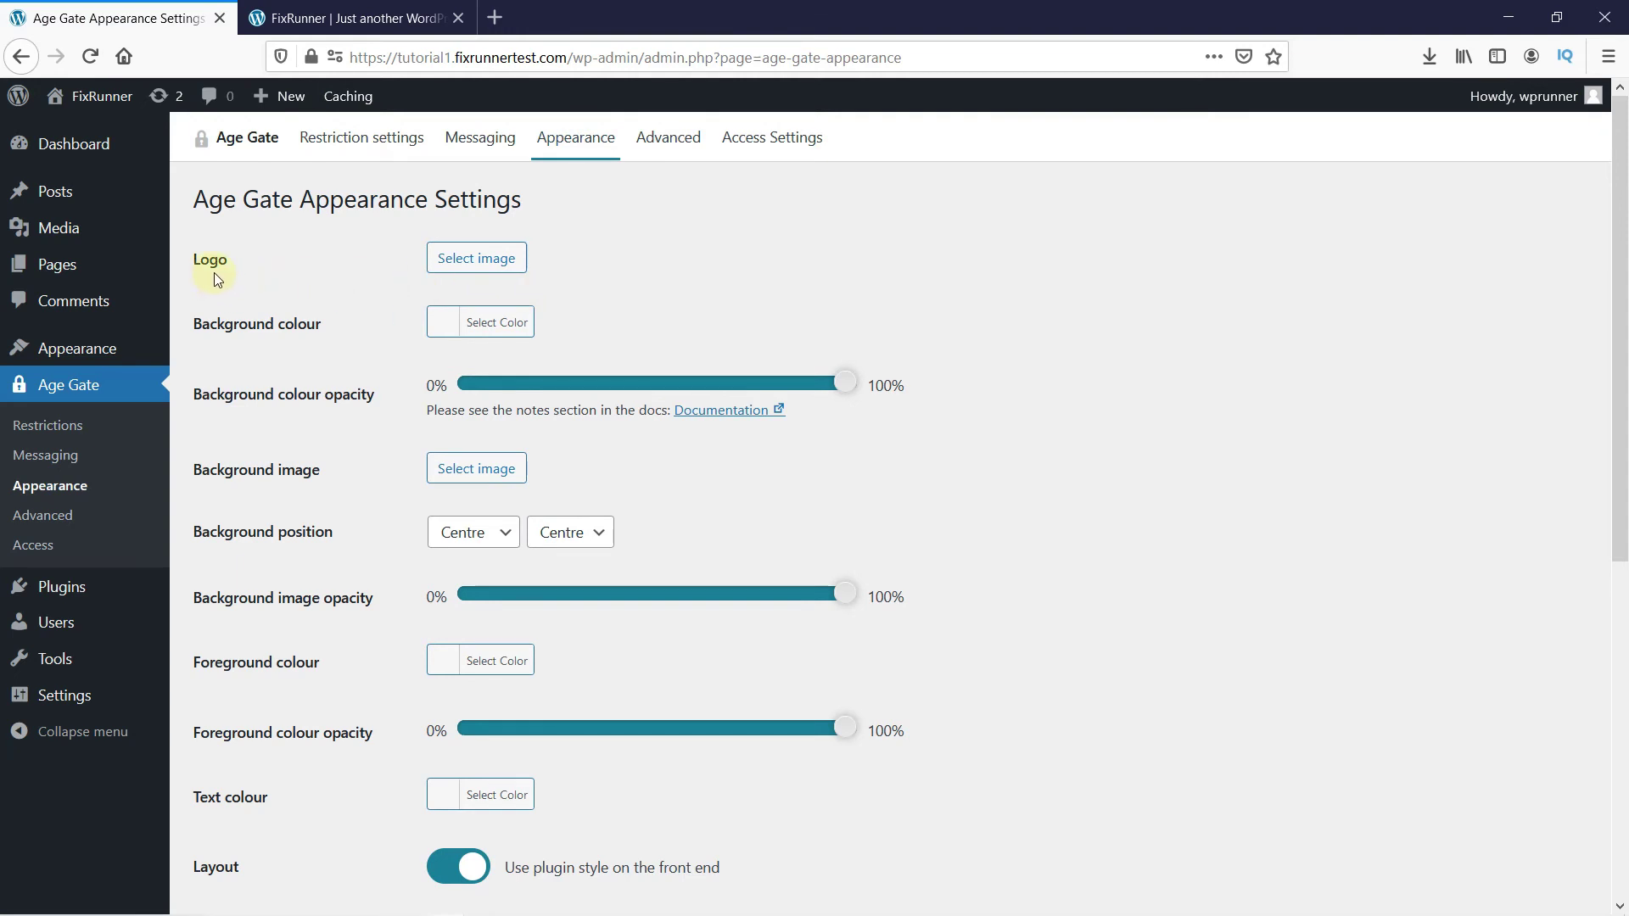
pyautogui.click(468, 270)
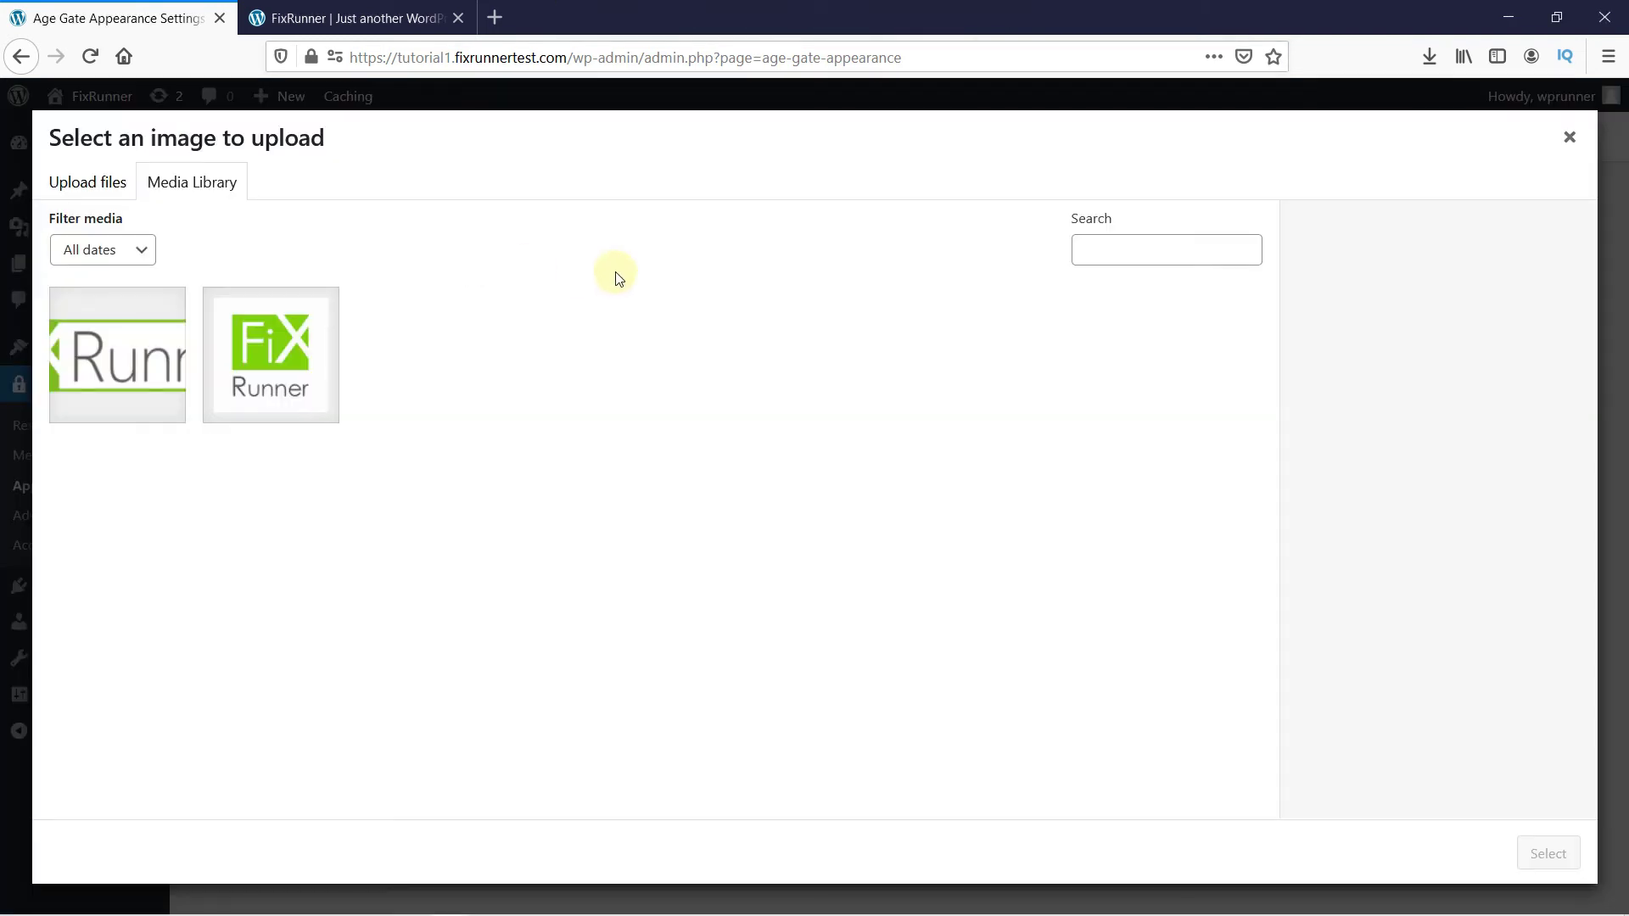
pyautogui.click(157, 372)
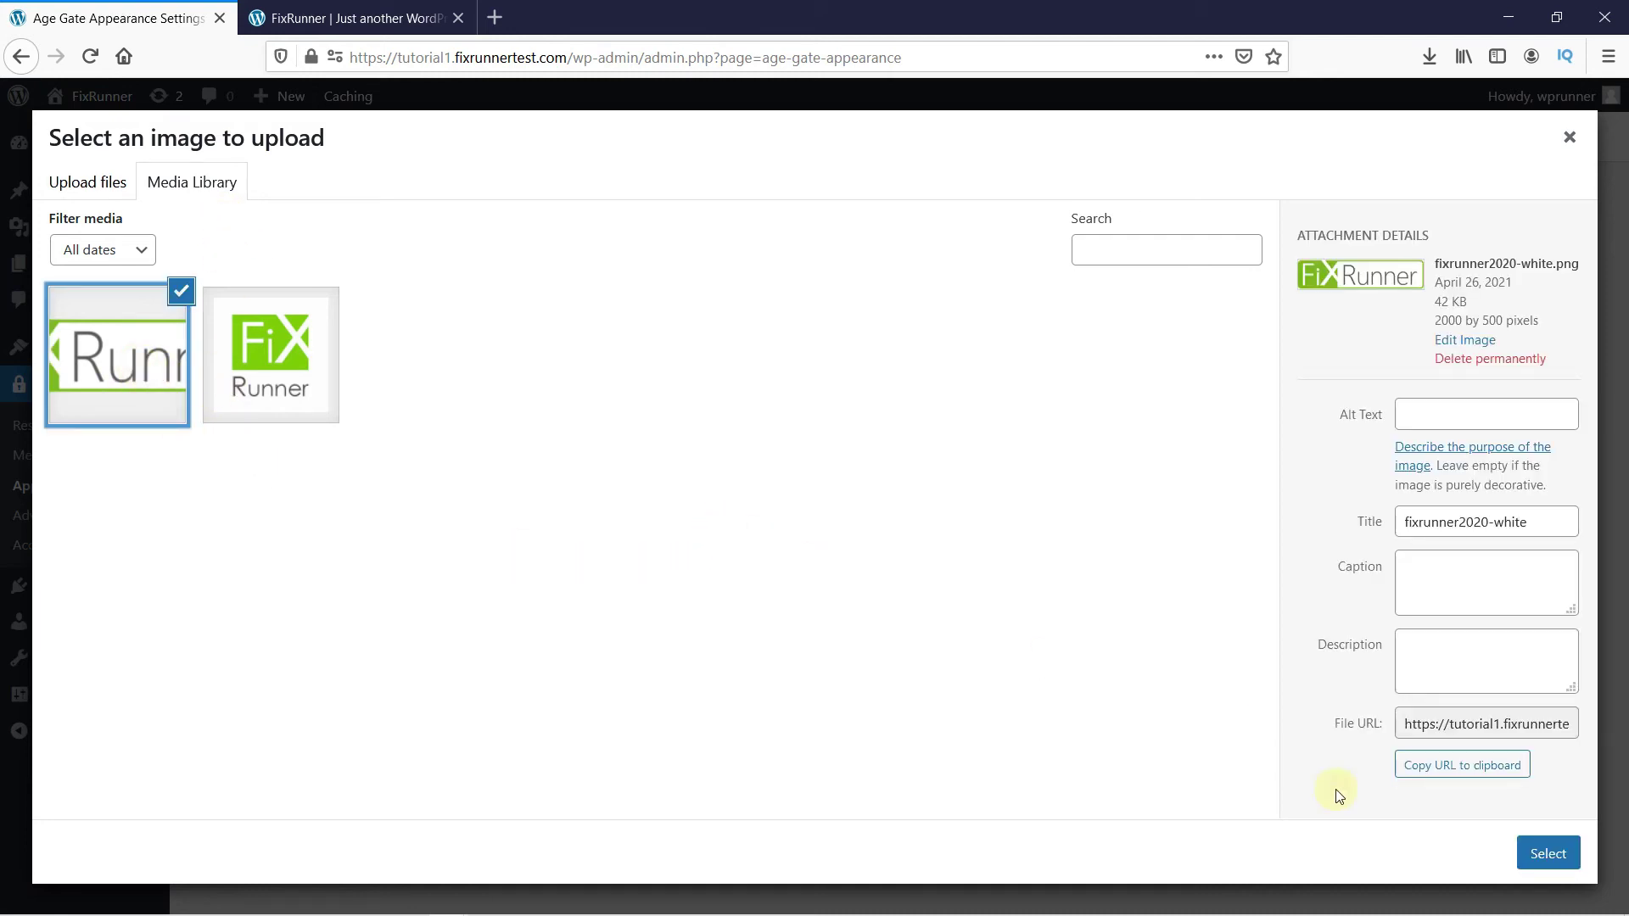
pyautogui.click(1550, 853)
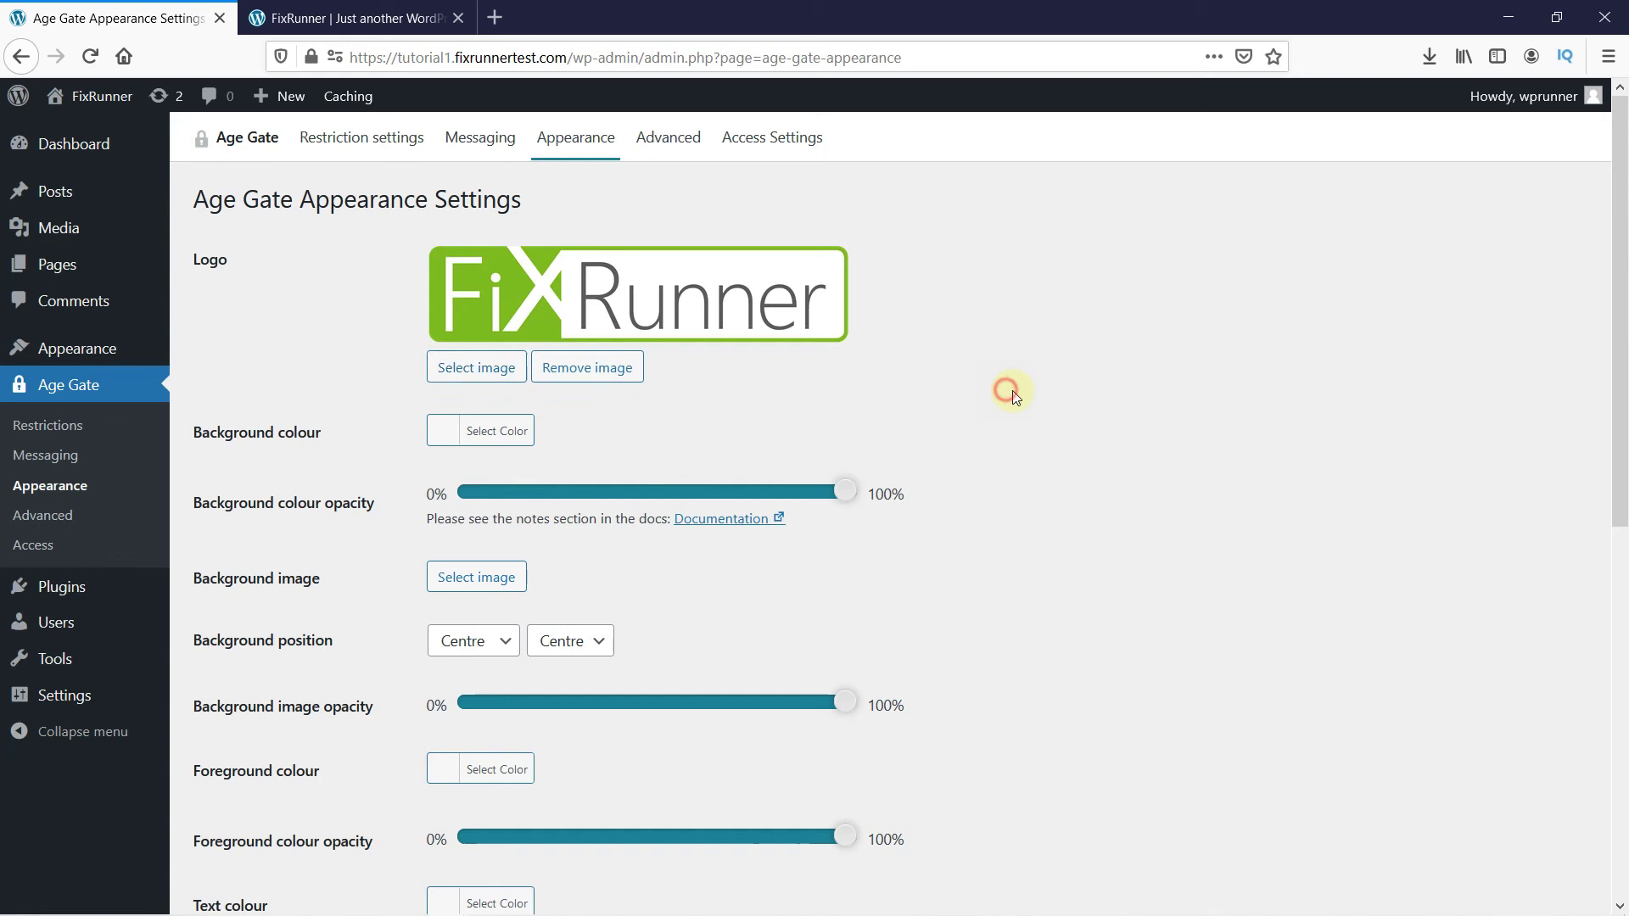
pyautogui.scroll(-2, 1039, 401)
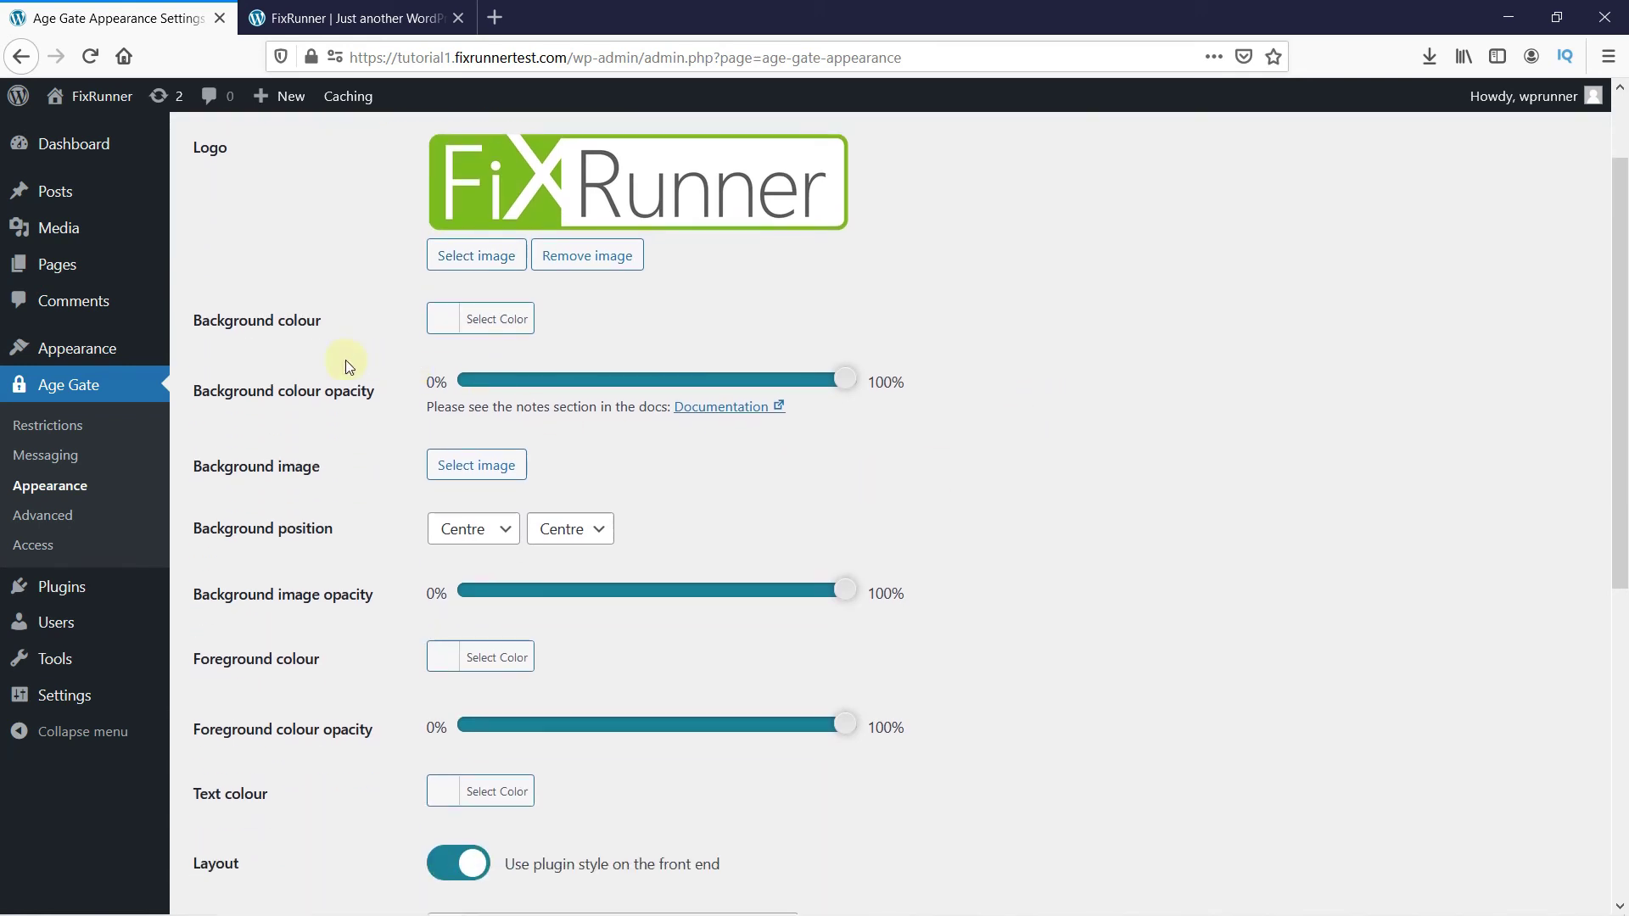
# Step: Choose the yellow swatch as the background colour and save the appearance settings
pyautogui.click(453, 333)
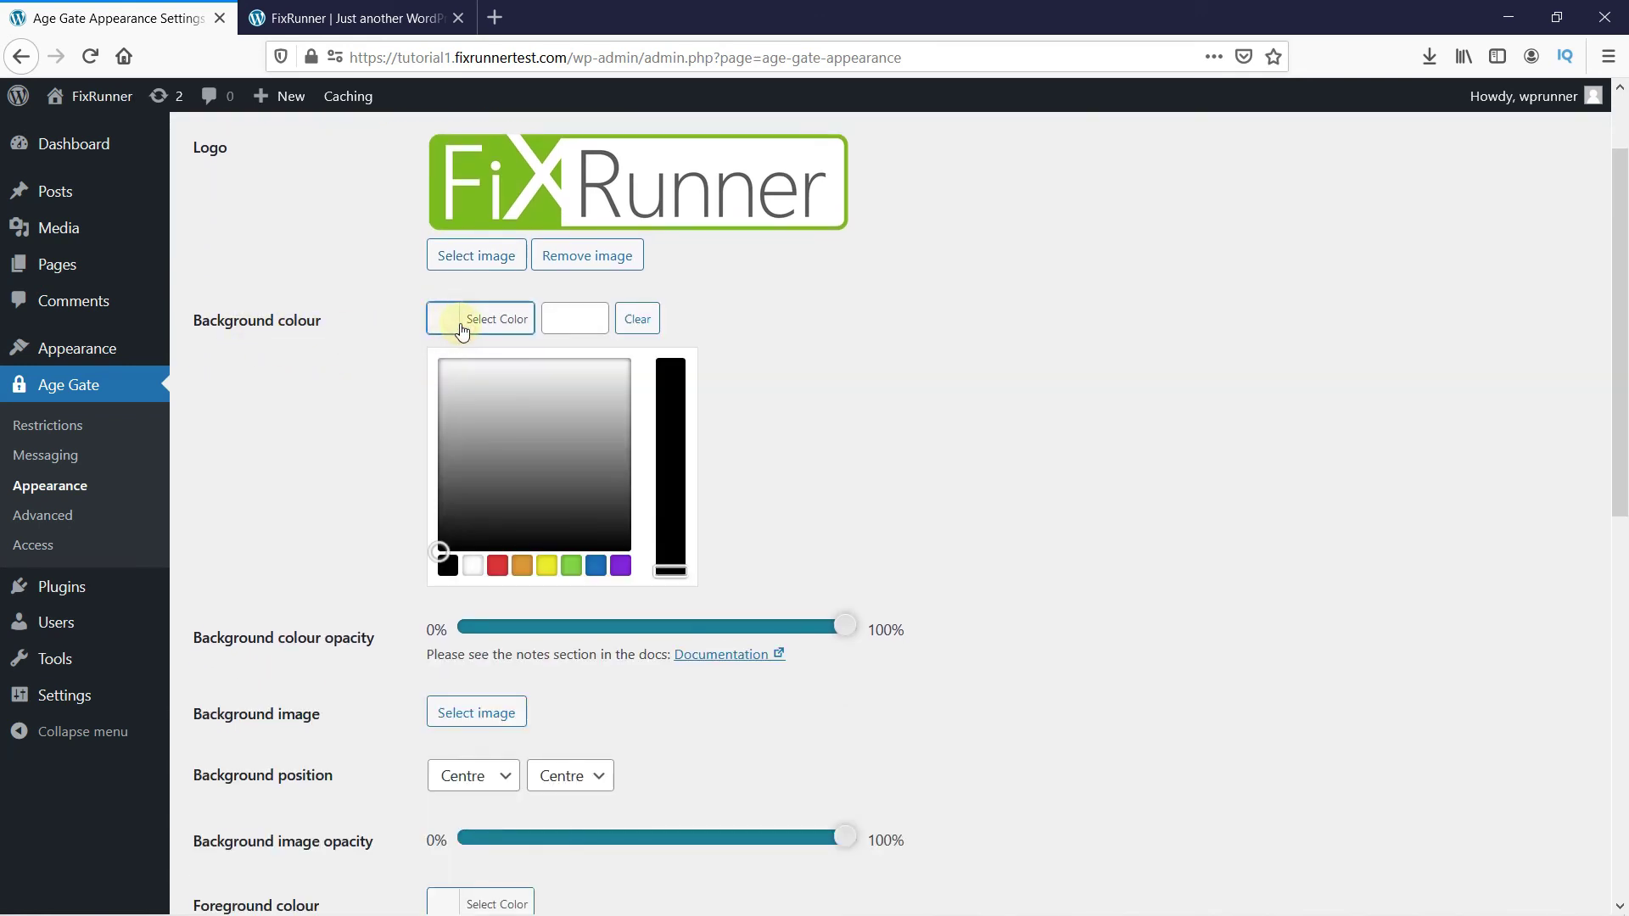
pyautogui.click(547, 567)
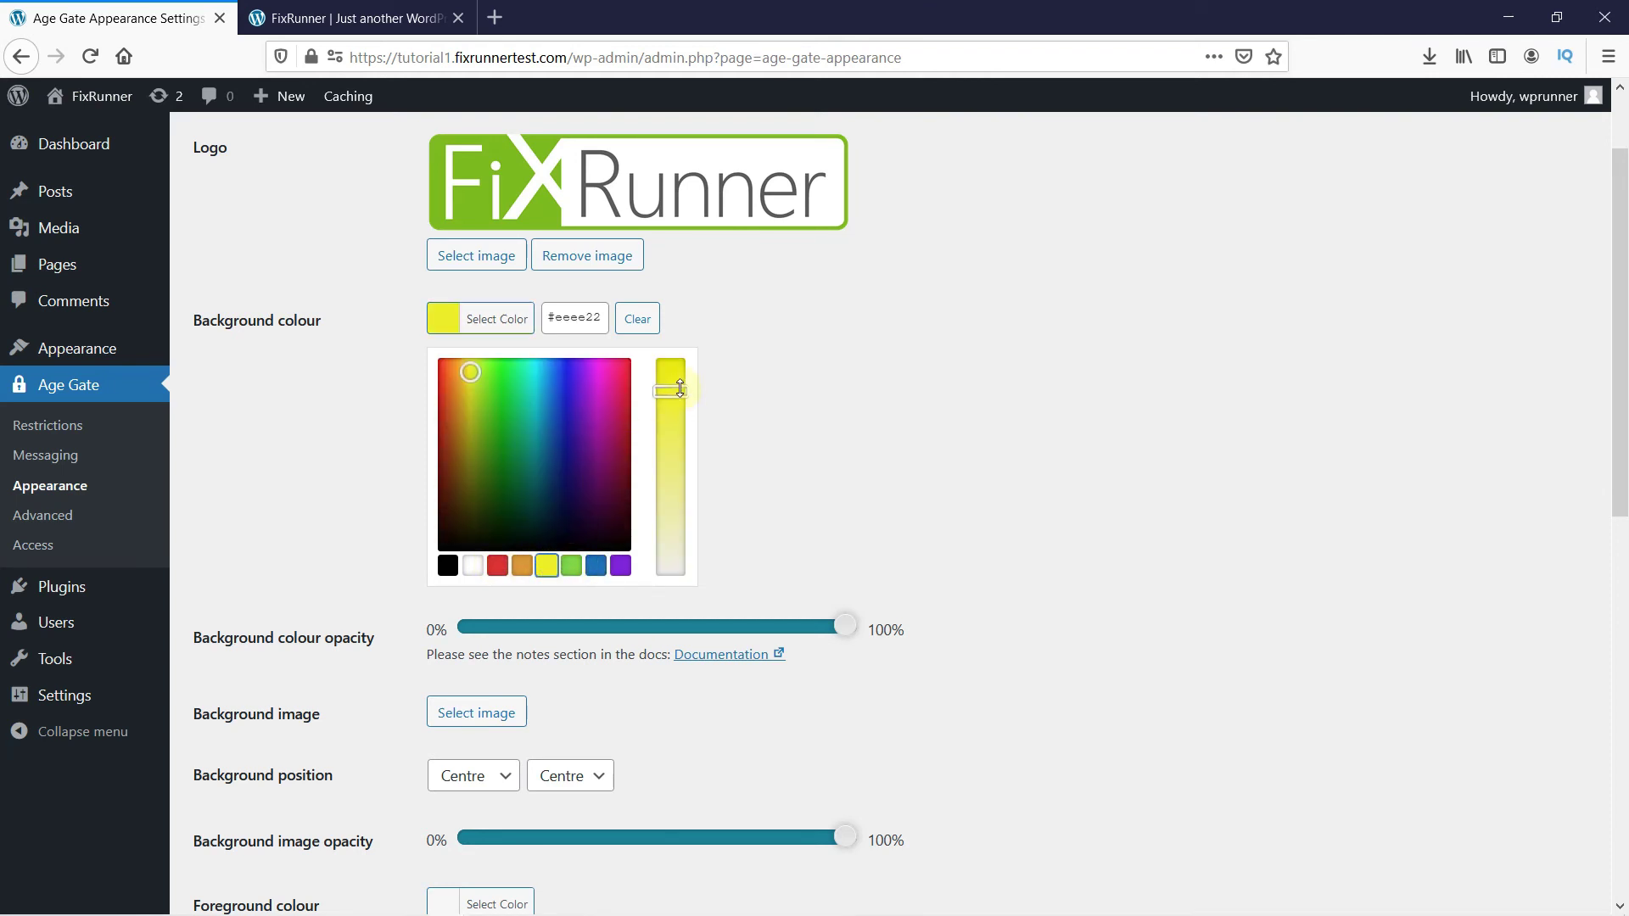
pyautogui.click(780, 413)
pyautogui.scroll(-3, 1091, 465)
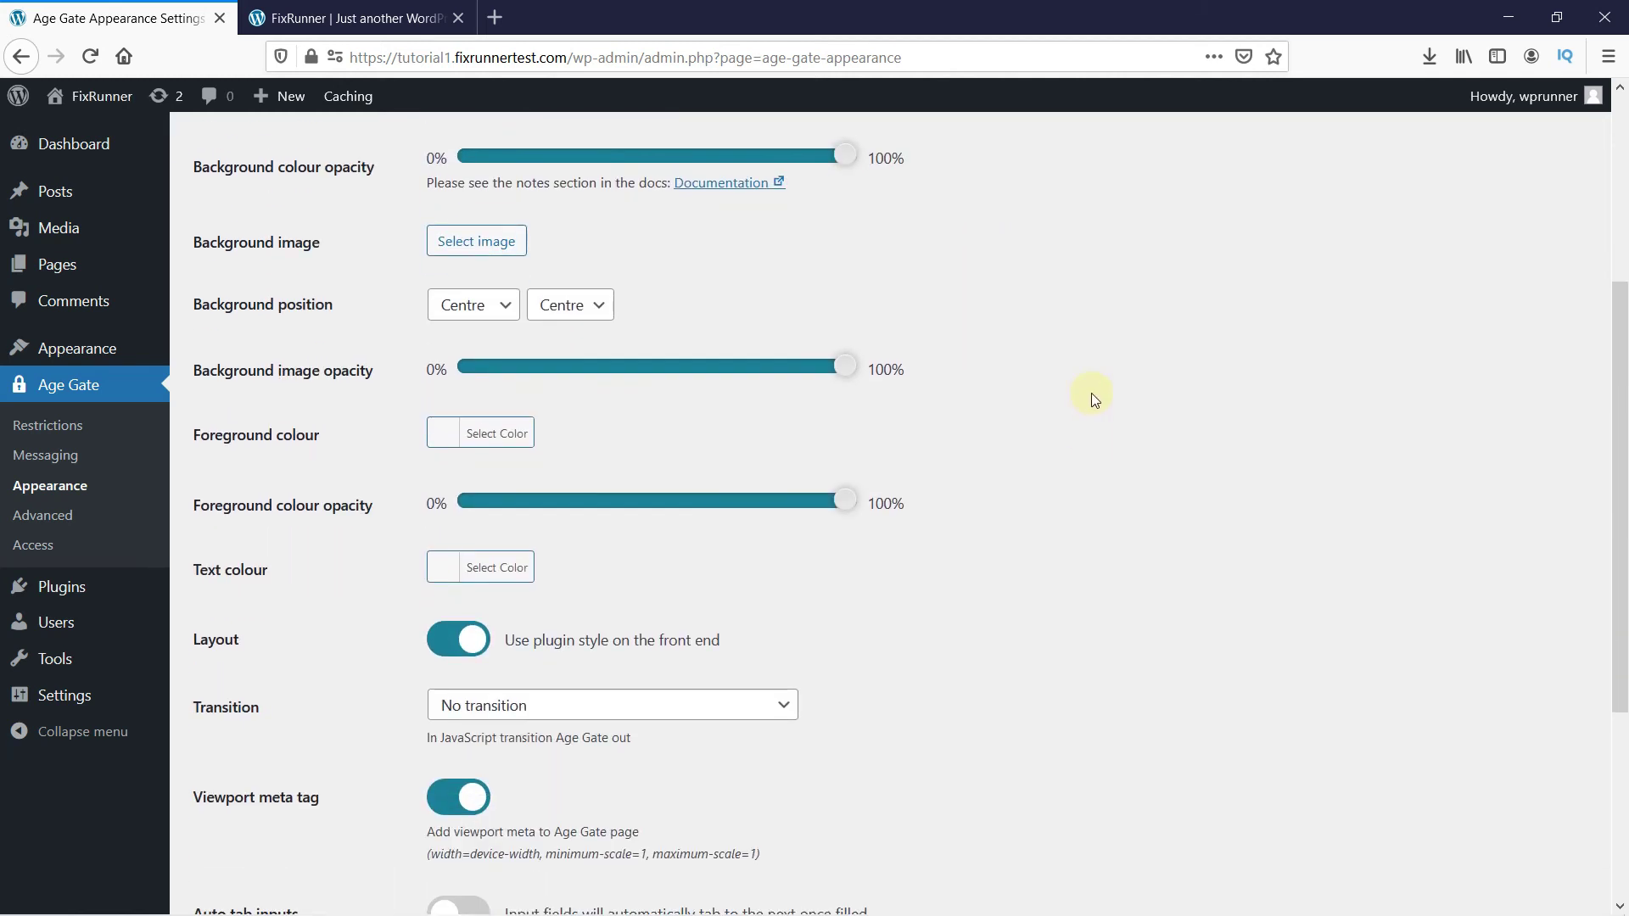
pyautogui.scroll(-2, 1079, 481)
pyautogui.scroll(-3, 1080, 480)
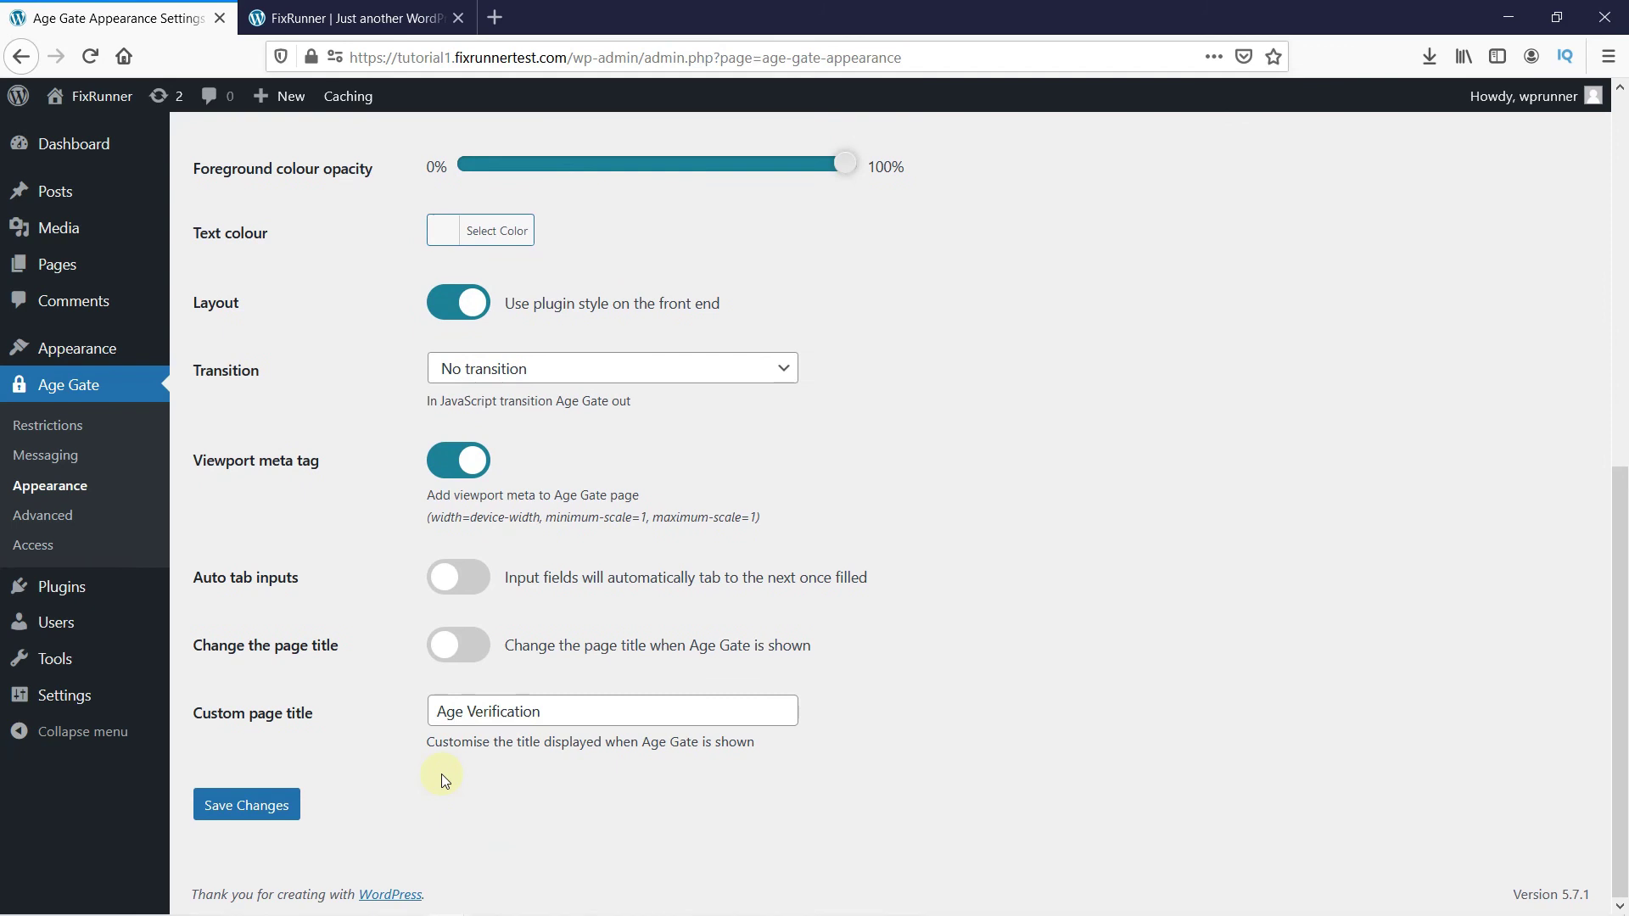
pyautogui.click(241, 812)
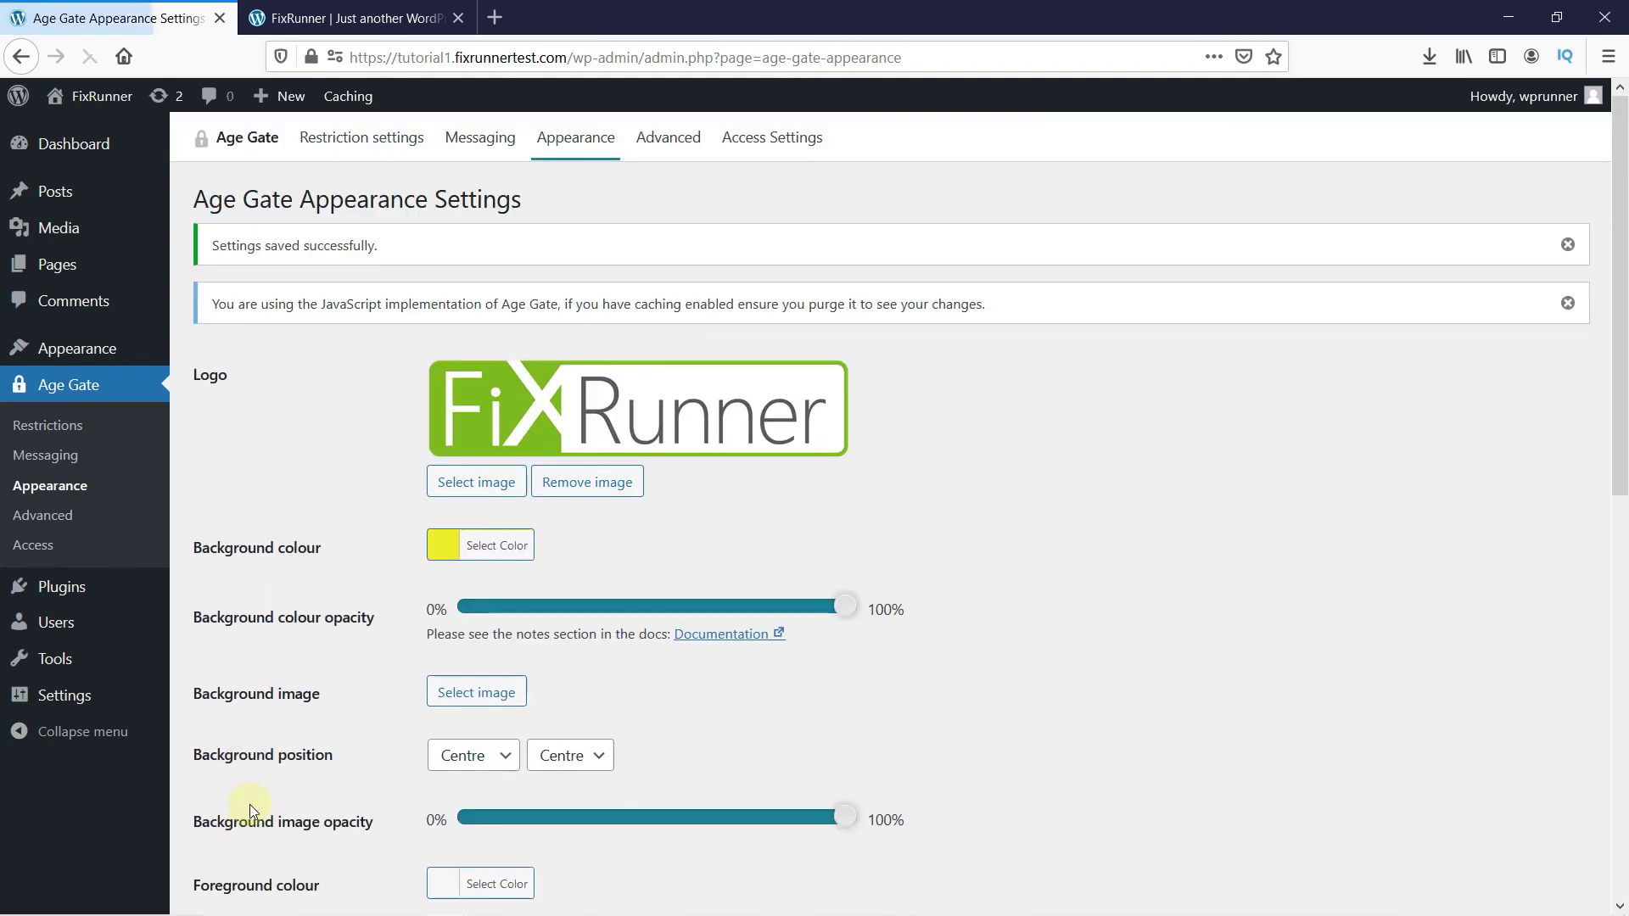
# Step: Reload the FixRunner site tab to see the updated age gate
pyautogui.click(334, 18)
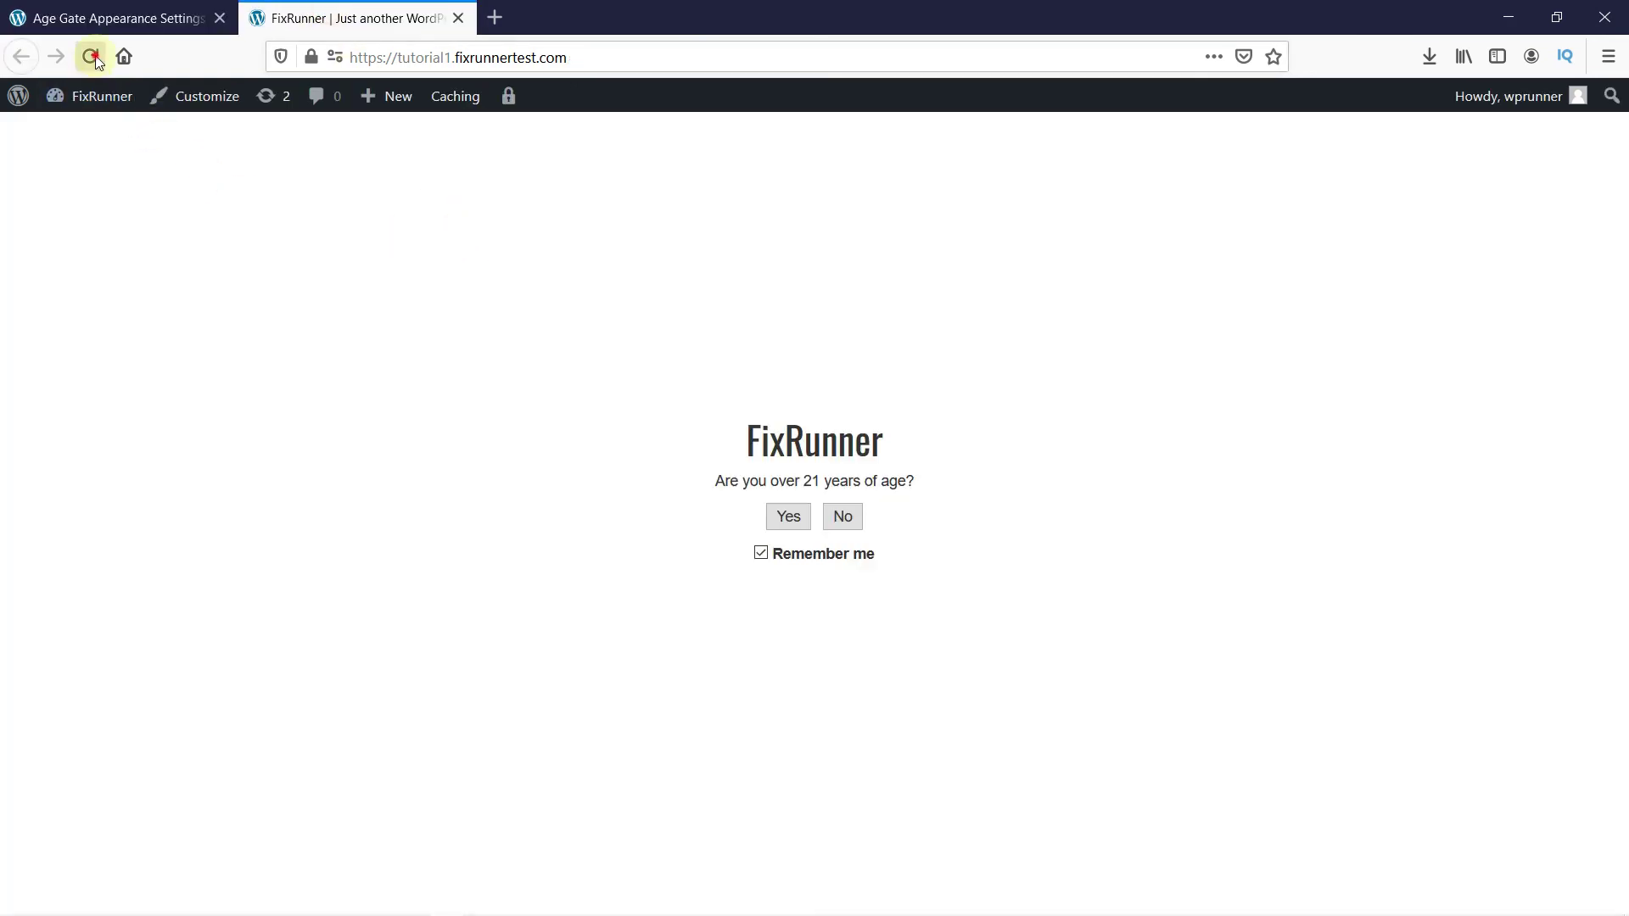
pyautogui.click(94, 59)
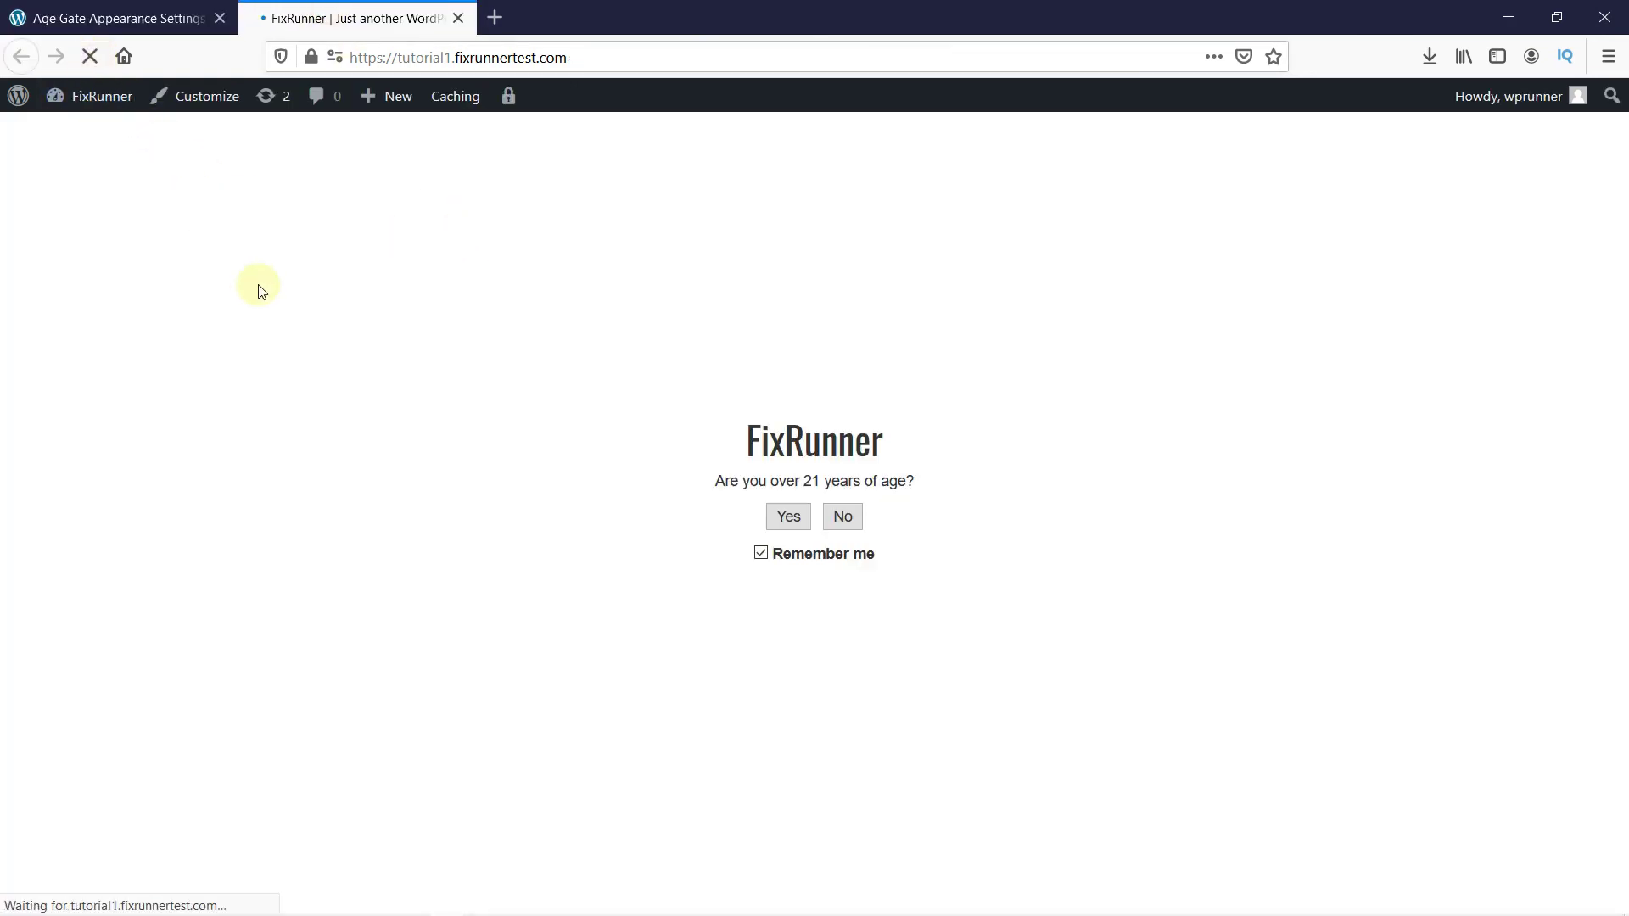